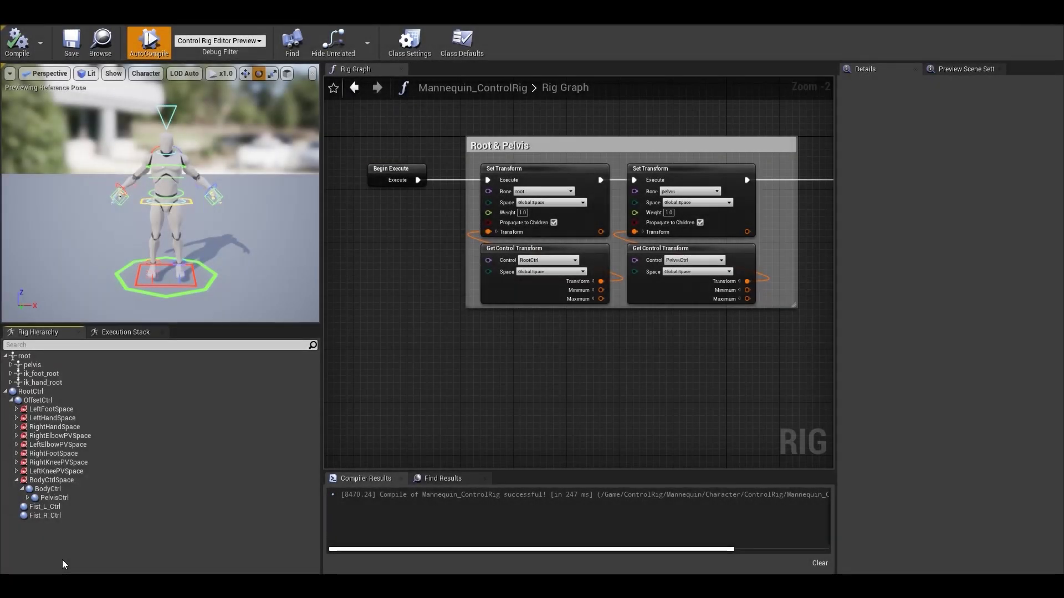
Bring up the hierarchy's add menu and inspect the RightElbowPVSpace space's transforms.
{"action": "right_click", "coordinate": [71, 560]}
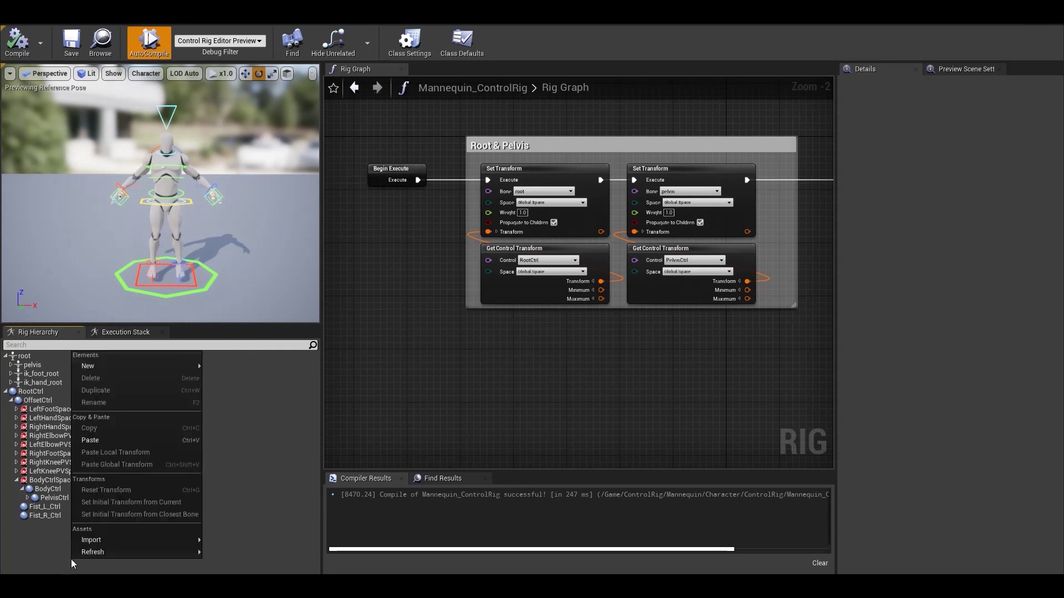
{"action": "mouse_move", "coordinate": [157, 361]}
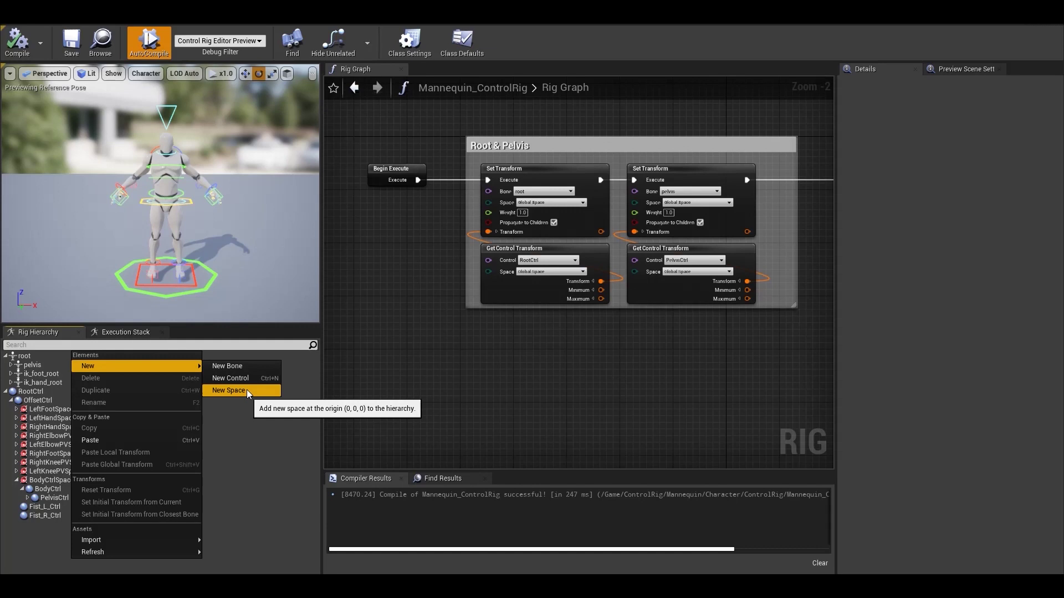
{"action": "left_click", "coordinate": [248, 438]}
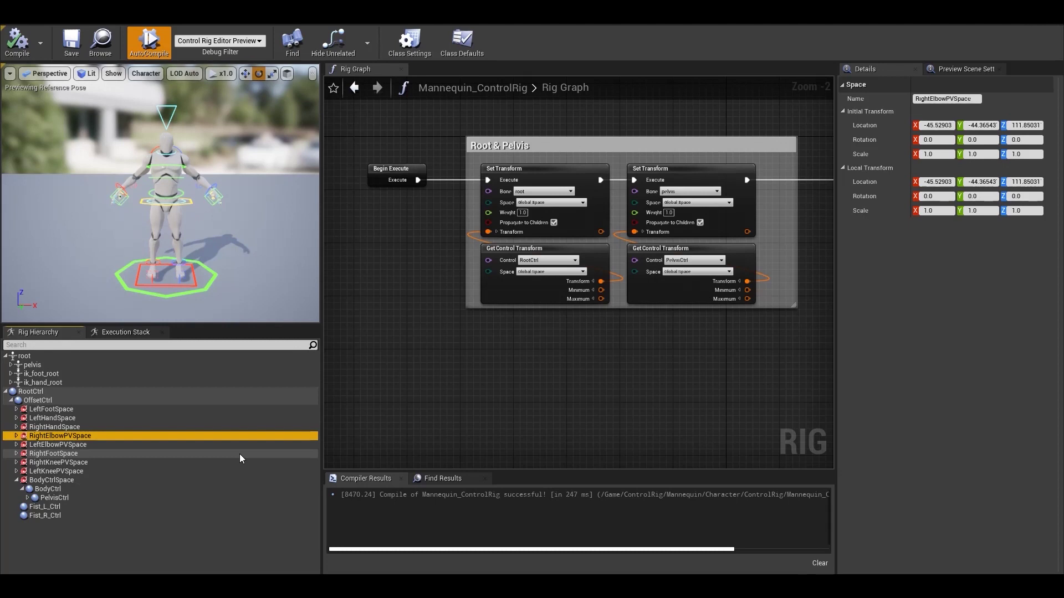
Add a top-level bone named NewBone with identity transforms from the New menu.
{"action": "left_click", "coordinate": [139, 552]}
{"action": "right_click", "coordinate": [138, 551]}
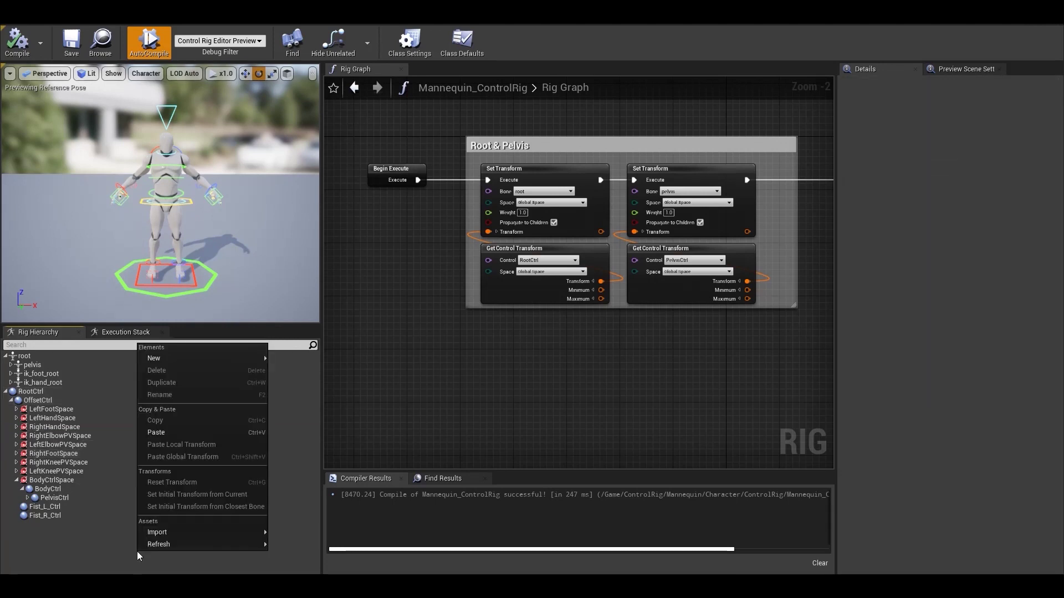
{"action": "mouse_move", "coordinate": [174, 360]}
{"action": "left_click", "coordinate": [285, 357]}
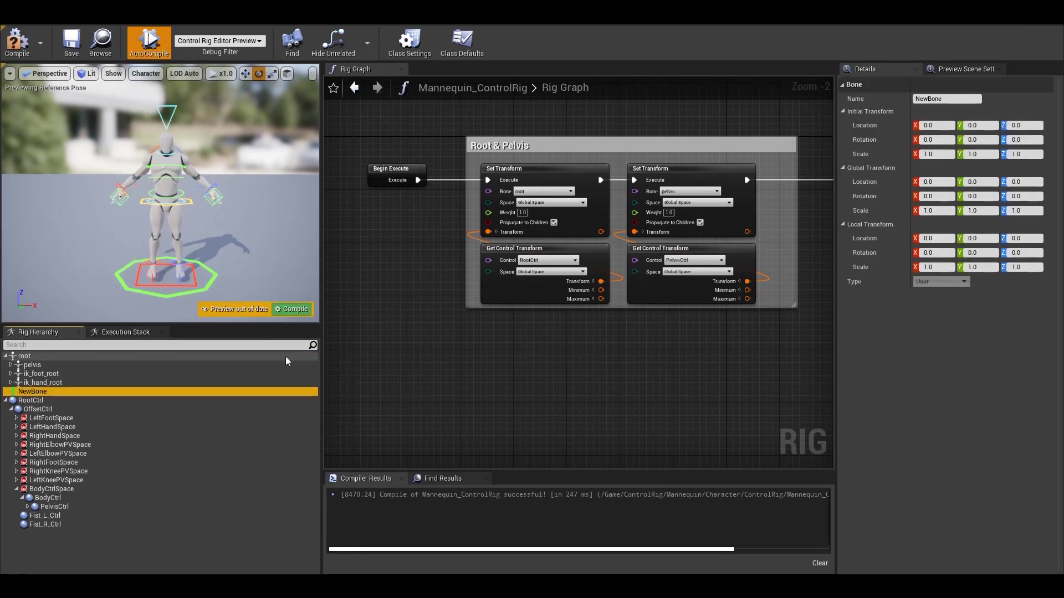
{"action": "left_click", "coordinate": [15, 399]}
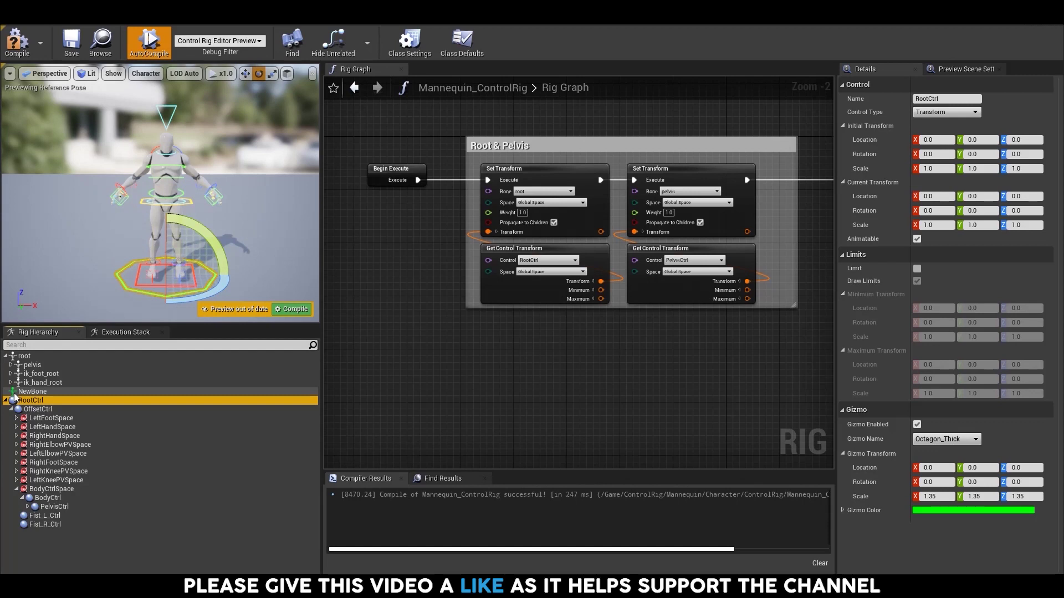
{"action": "left_click", "coordinate": [23, 391]}
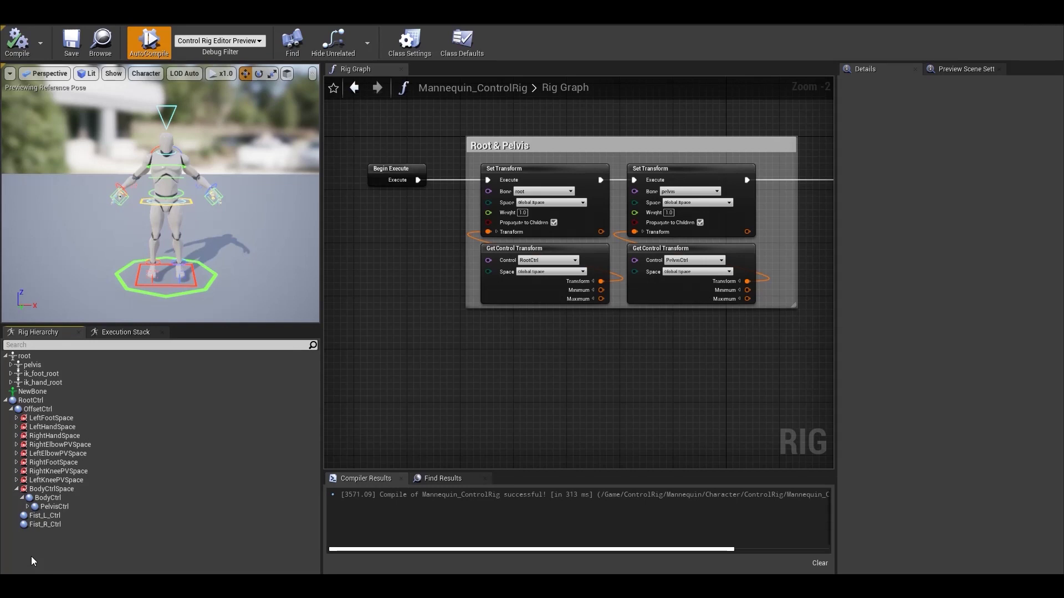
{"action": "left_click", "coordinate": [206, 282]}
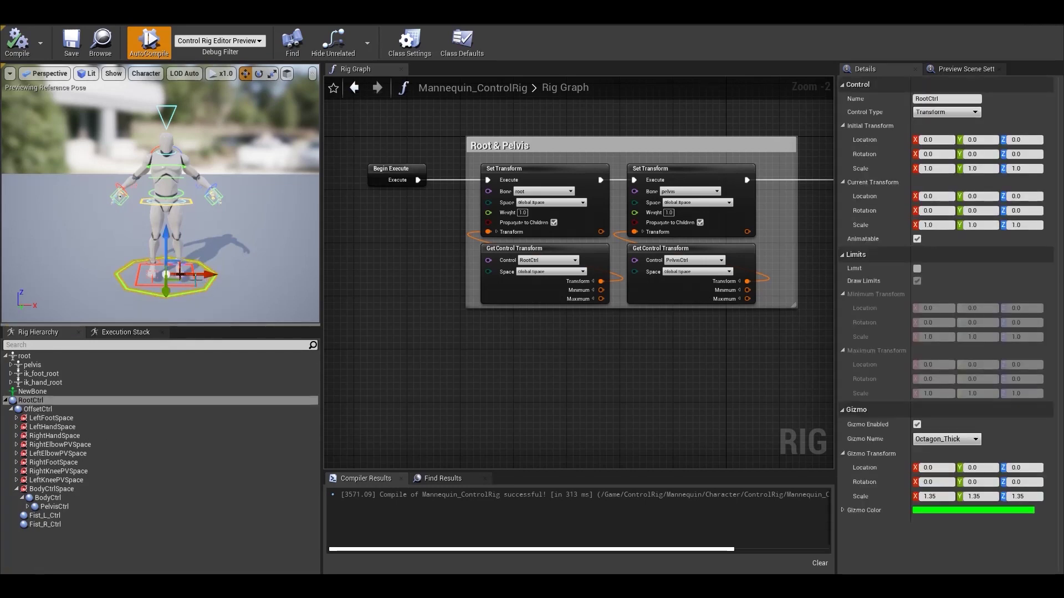
{"action": "left_click", "coordinate": [195, 279]}
{"action": "left_click", "coordinate": [191, 203]}
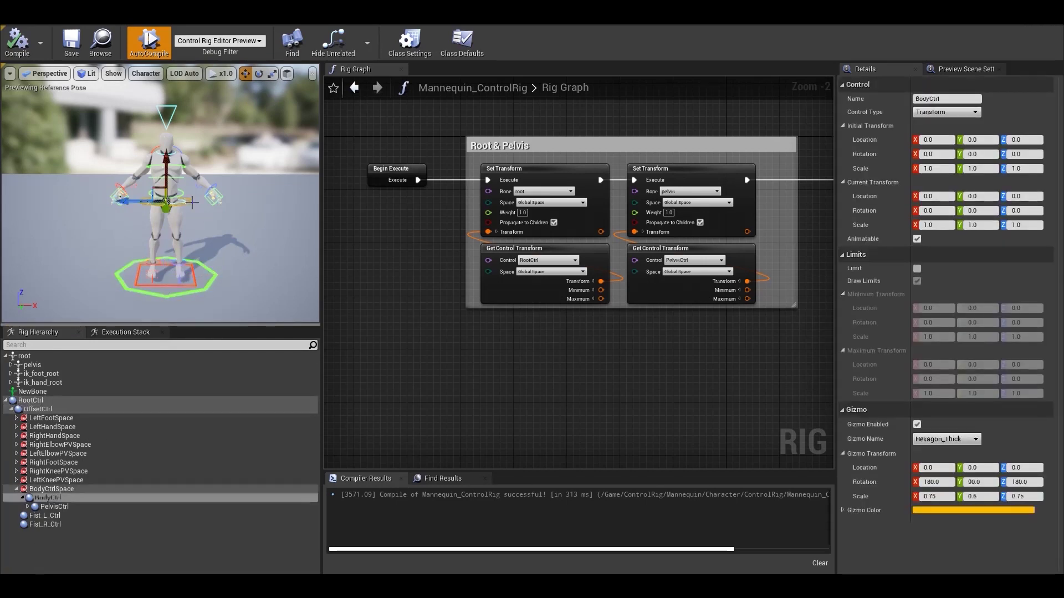
{"action": "left_click", "coordinate": [206, 289]}
{"action": "left_click_drag", "start_coordinate": [188, 286], "coordinate": [161, 288]}
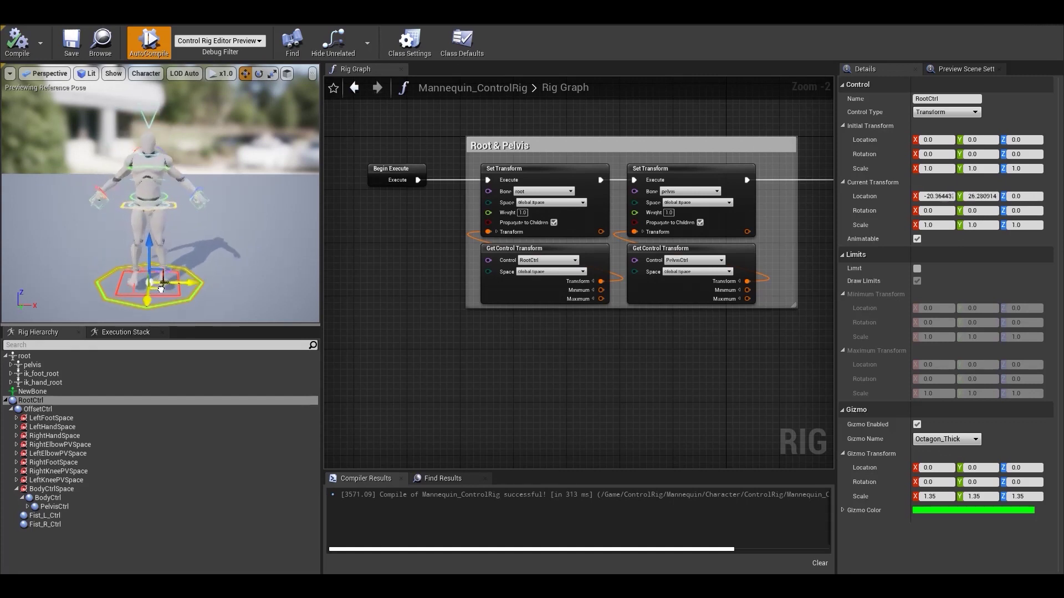
{"action": "key", "text": "ctrl+z"}
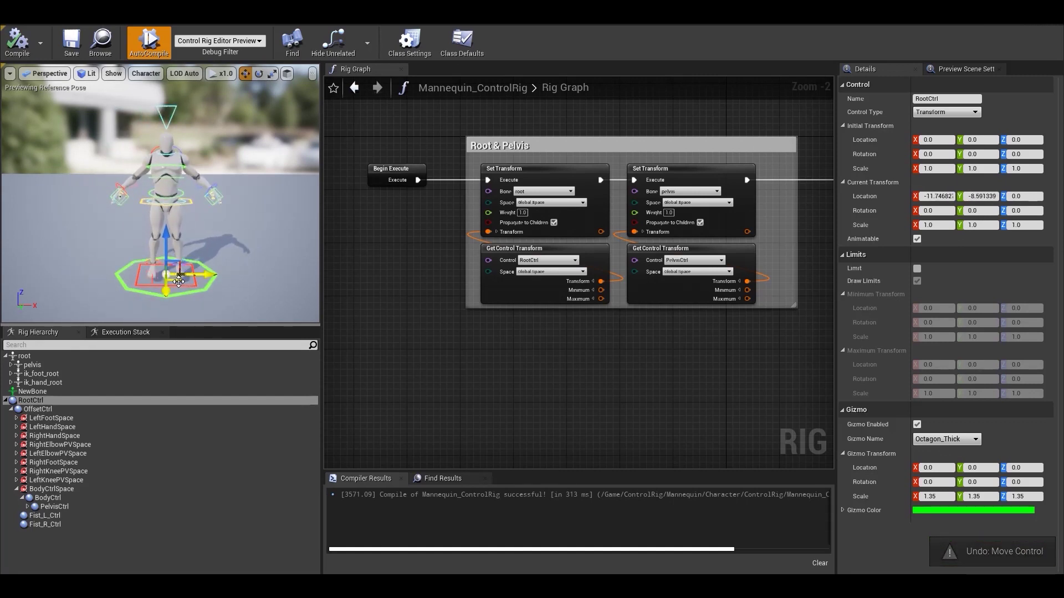
Add a top-level Transform control, NewControl, at the origin and select it in the viewport.
{"action": "left_click", "coordinate": [53, 550]}
{"action": "right_click", "coordinate": [52, 550]}
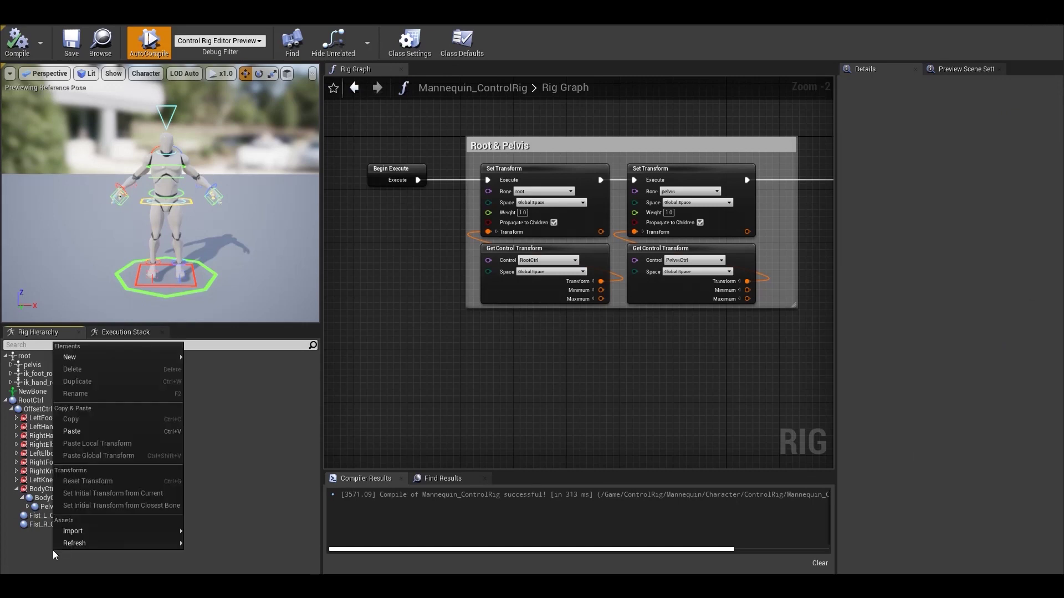
{"action": "mouse_move", "coordinate": [117, 357]}
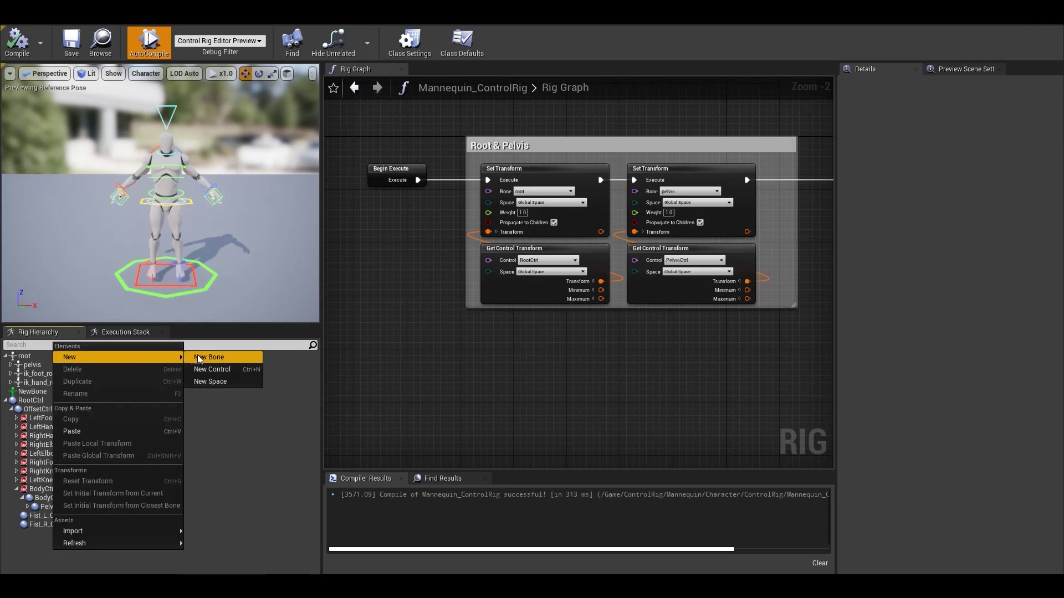
{"action": "left_click", "coordinate": [205, 369]}
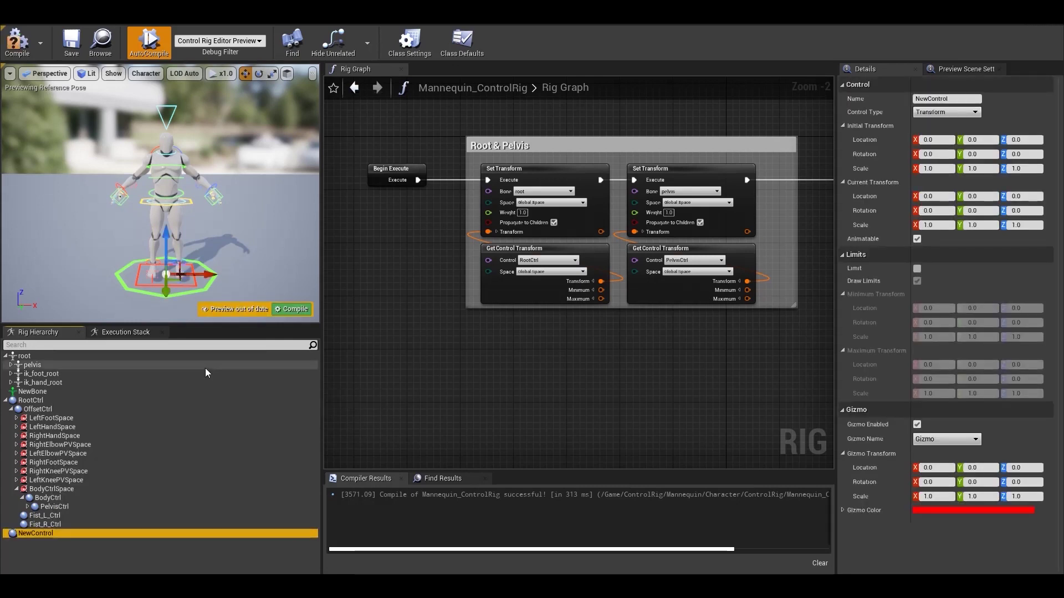
{"action": "left_click", "coordinate": [88, 547]}
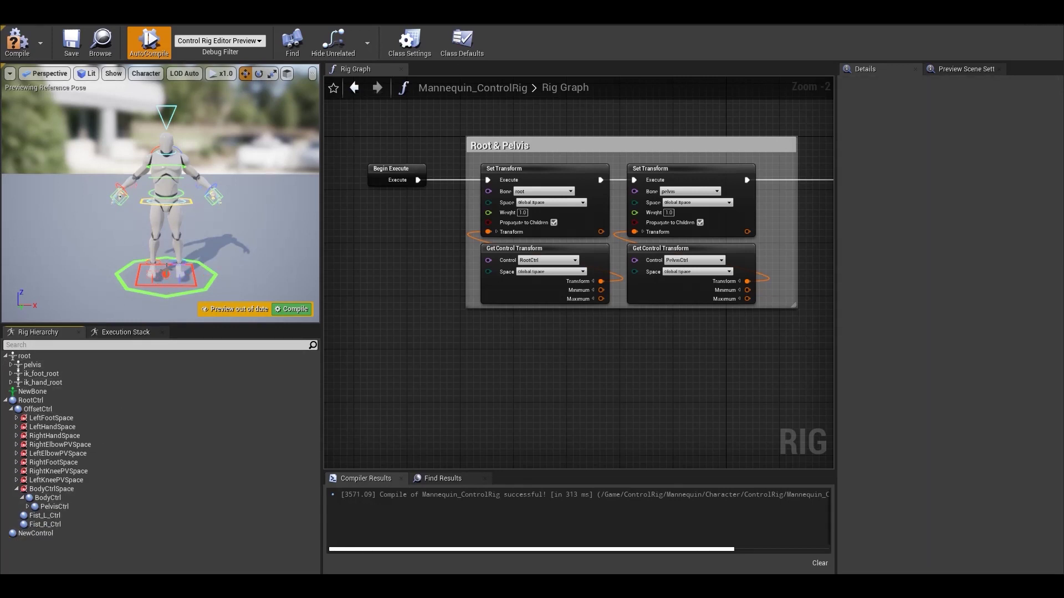
{"action": "left_click", "coordinate": [167, 276]}
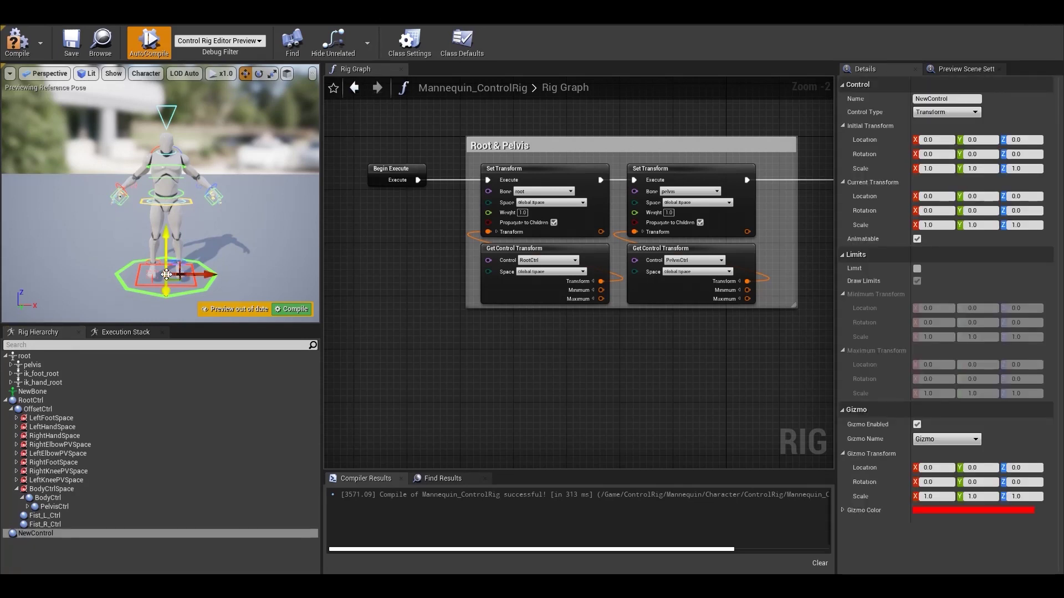
{"action": "left_click", "coordinate": [933, 100]}
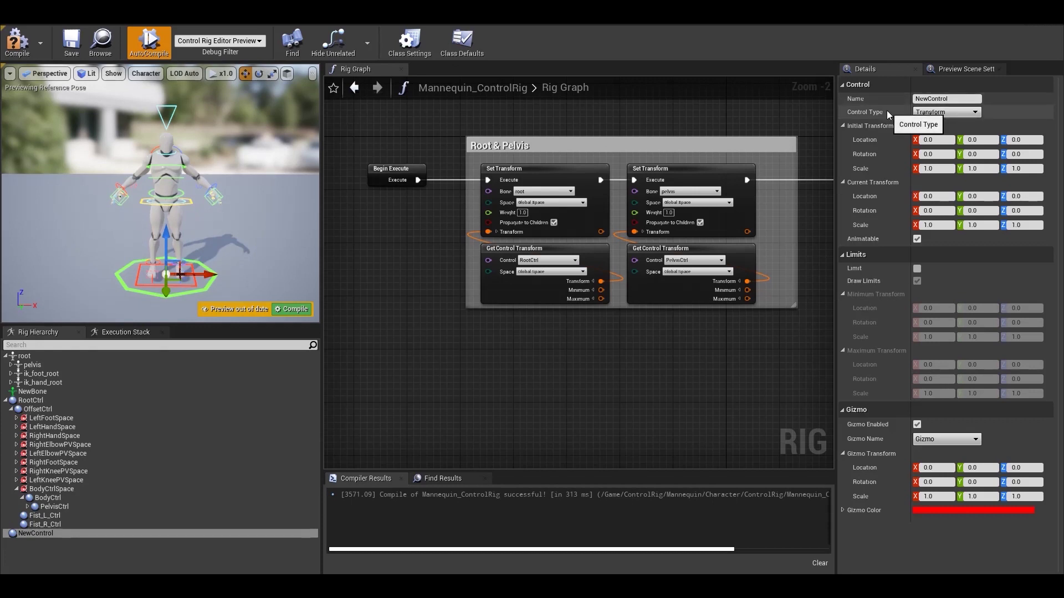
Make NewControl a Bool control with Initial Bool set to true.
{"action": "left_click", "coordinate": [953, 113]}
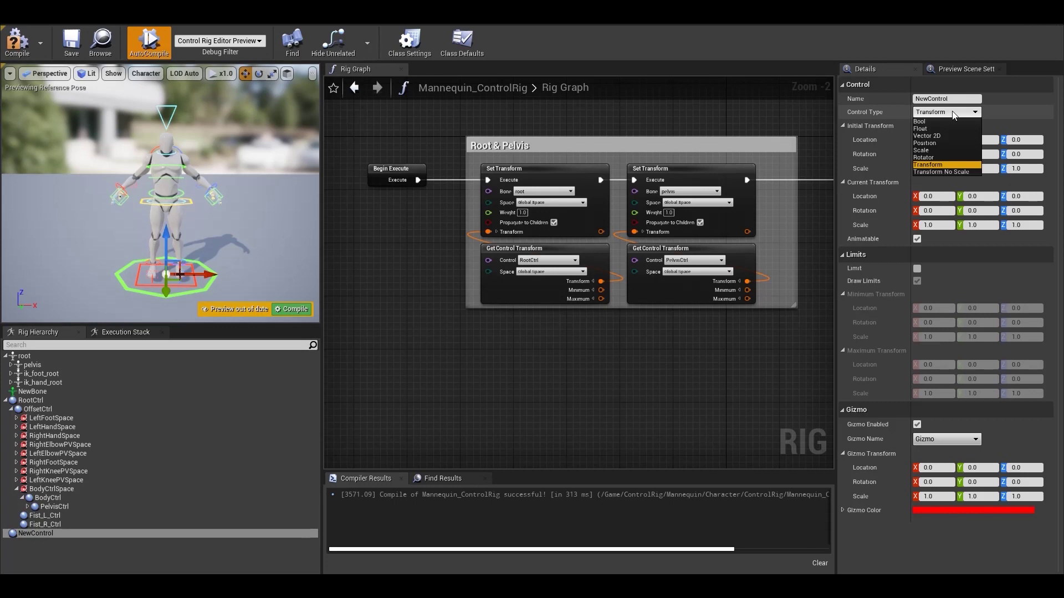
{"action": "left_click", "coordinate": [943, 121]}
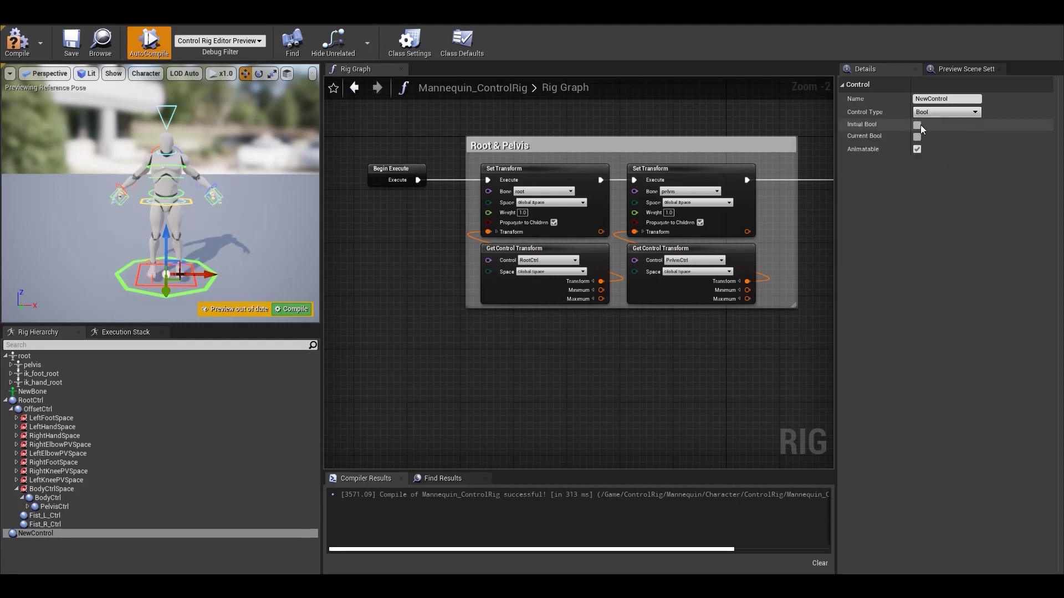
{"action": "left_click", "coordinate": [918, 125]}
Reselect NewControl and switch it to a Float control limited to 0.0–1.0.
{"action": "left_click", "coordinate": [160, 278]}
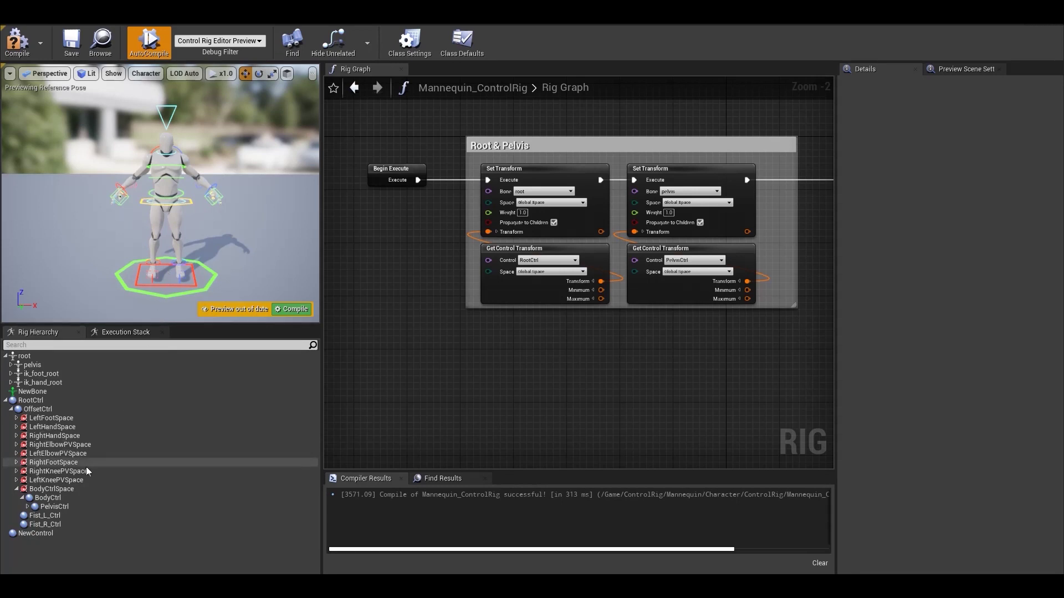
{"action": "left_click", "coordinate": [37, 533]}
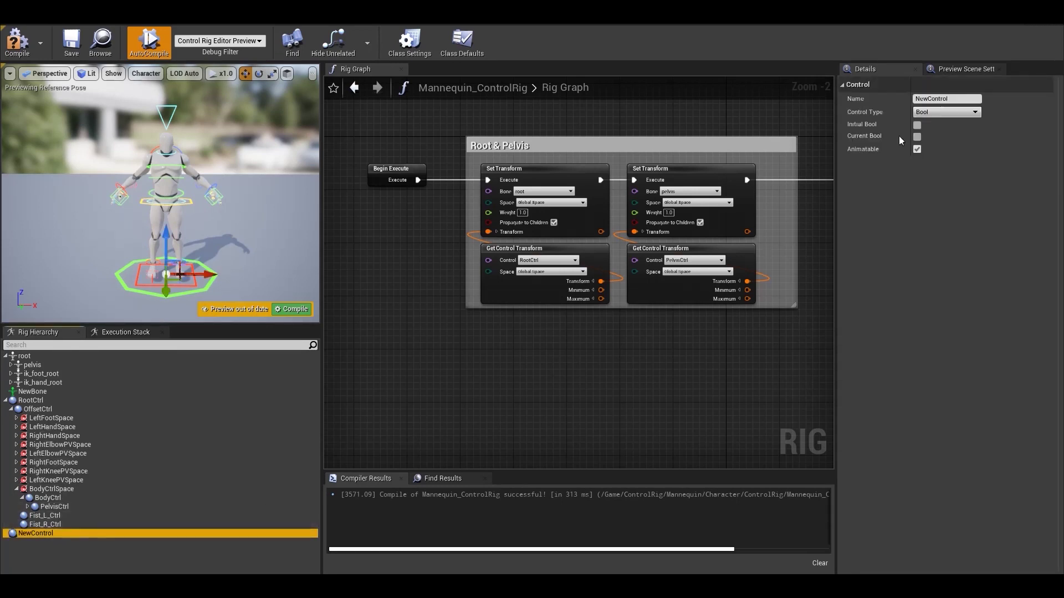
{"action": "left_click", "coordinate": [947, 112]}
{"action": "left_click", "coordinate": [943, 124]}
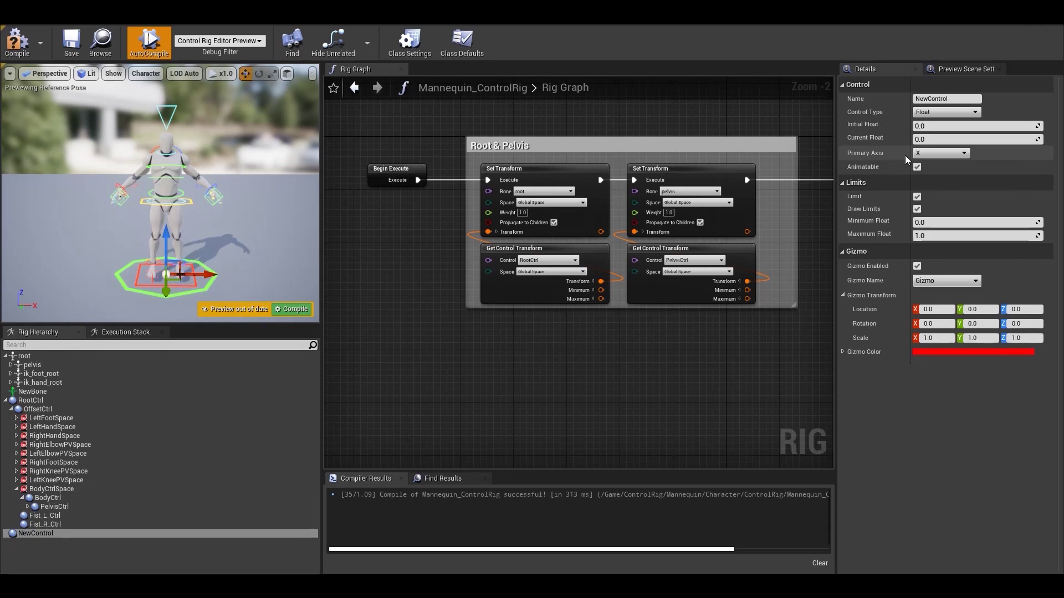
Switch NewControl to a Vector 2D control and edit its minimum Y limit.
{"action": "left_click", "coordinate": [942, 112]}
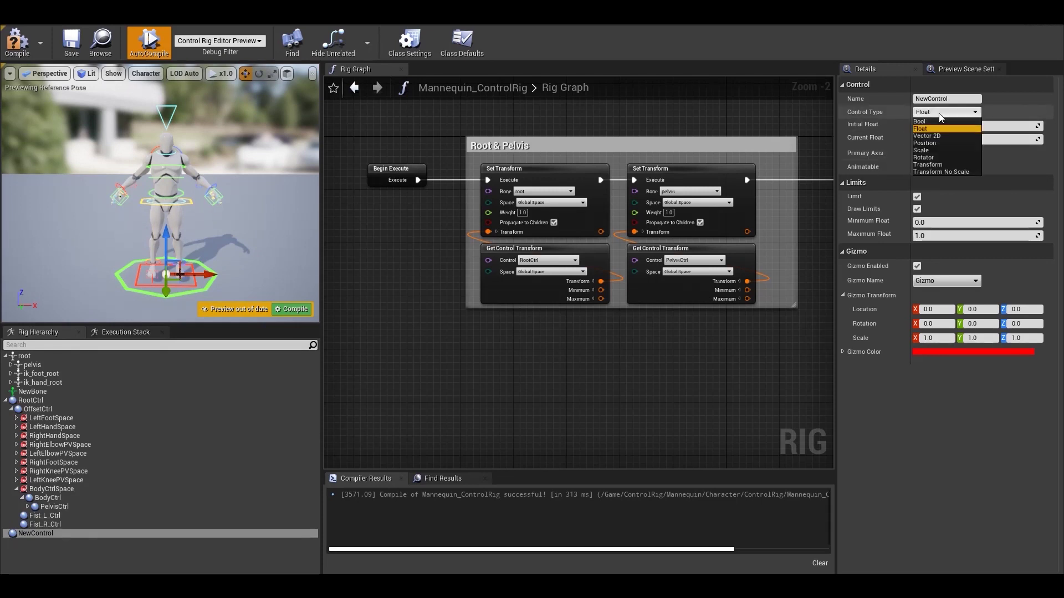
{"action": "left_click", "coordinate": [930, 136]}
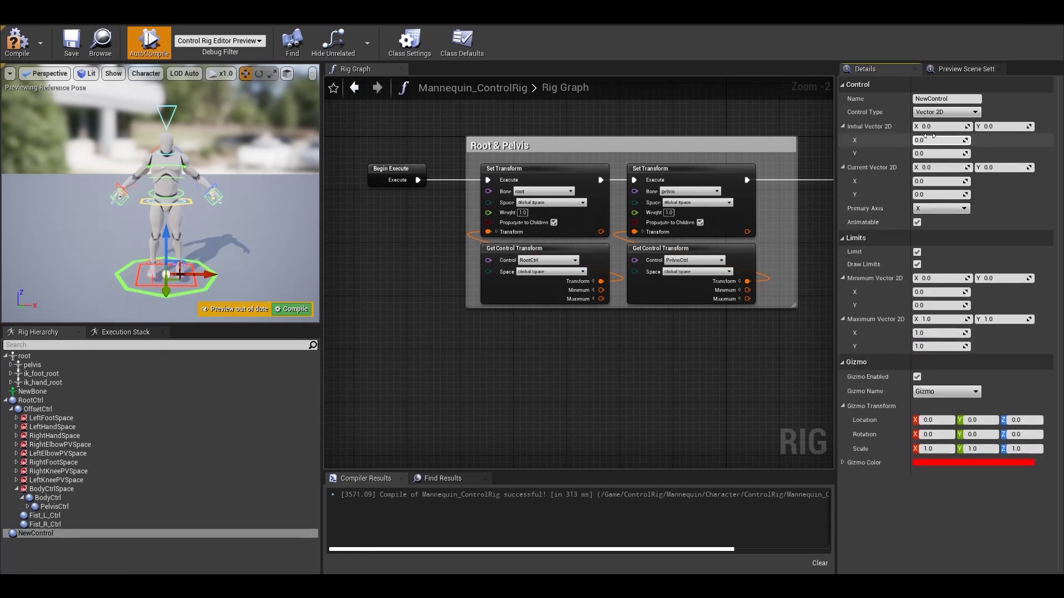
{"action": "left_click", "coordinate": [1006, 278]}
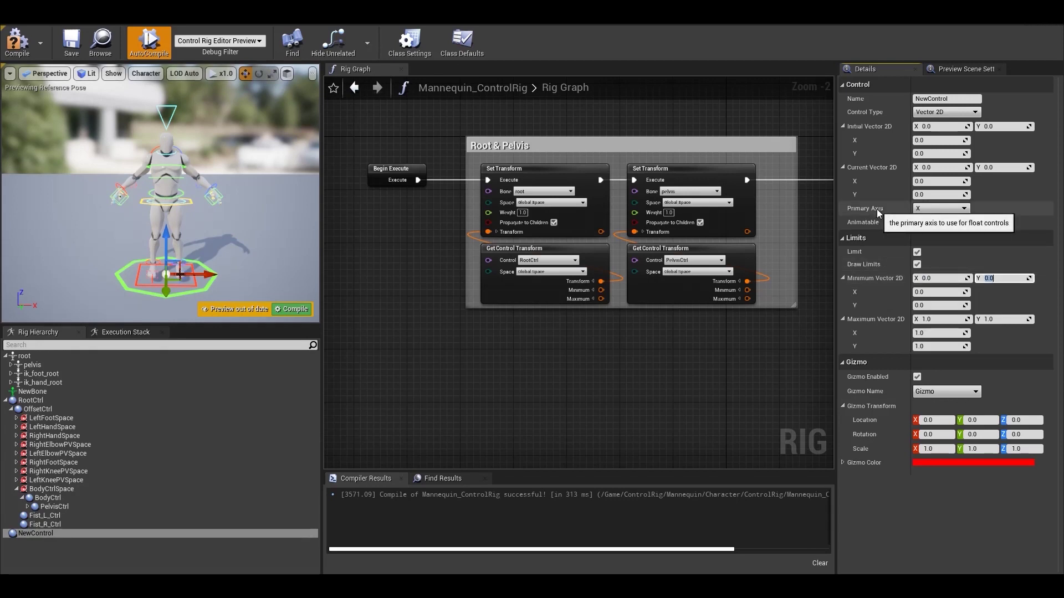
Try the Rotator type, editing initial Y and Z values, then make NewControl a Transform control.
{"action": "left_click", "coordinate": [951, 114]}
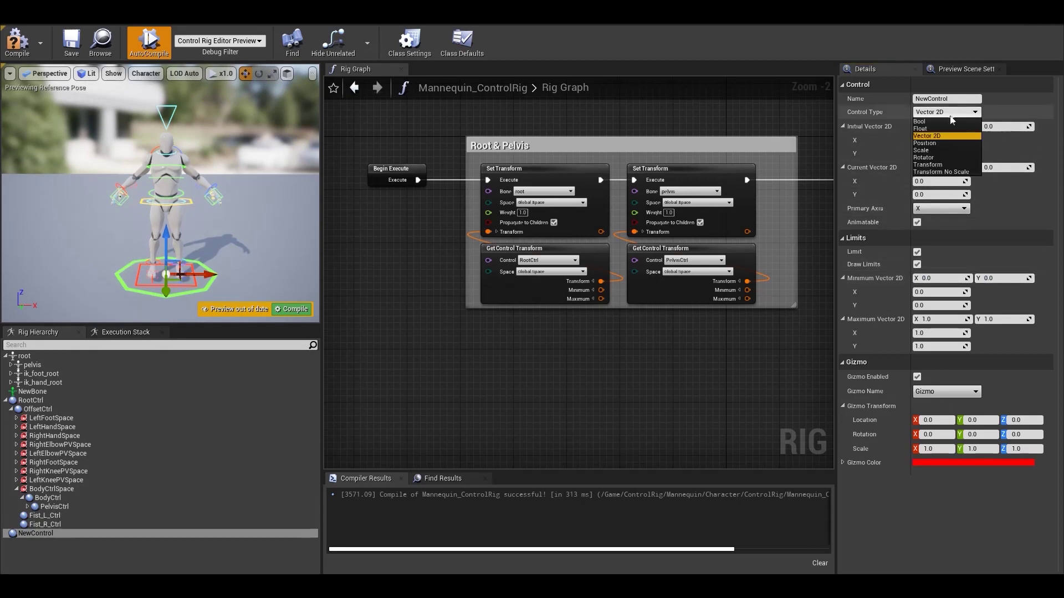
{"action": "left_click", "coordinate": [939, 157]}
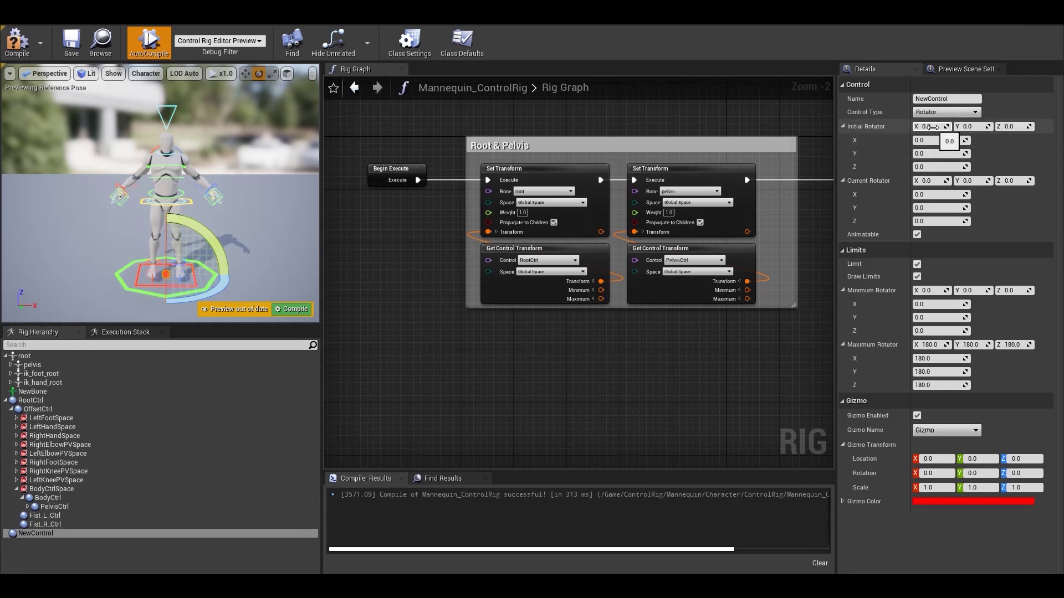
{"action": "left_click", "coordinate": [971, 126]}
{"action": "left_click", "coordinate": [1005, 126]}
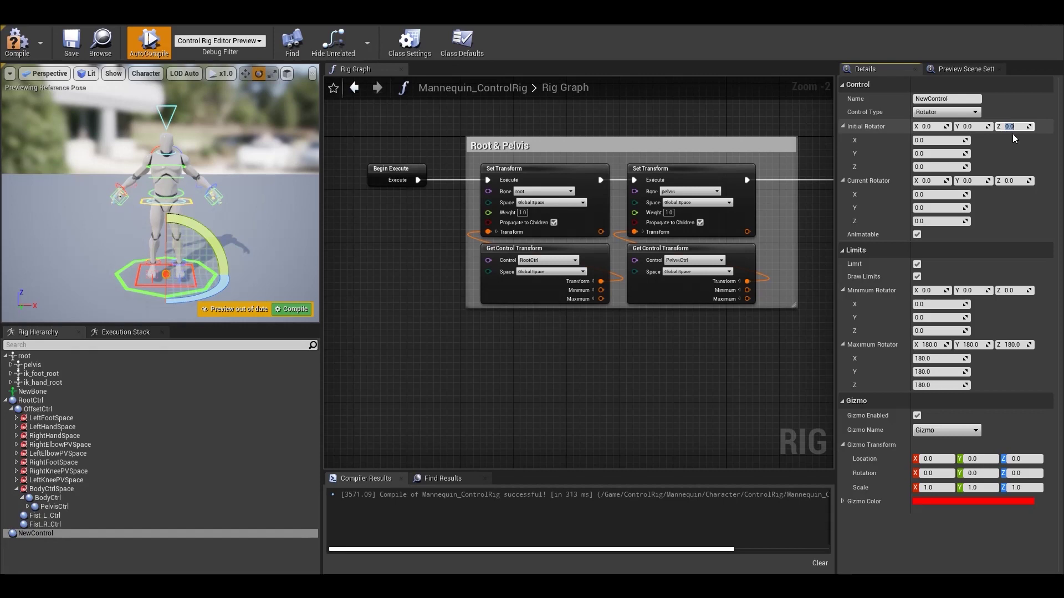
{"action": "left_click", "coordinate": [974, 113]}
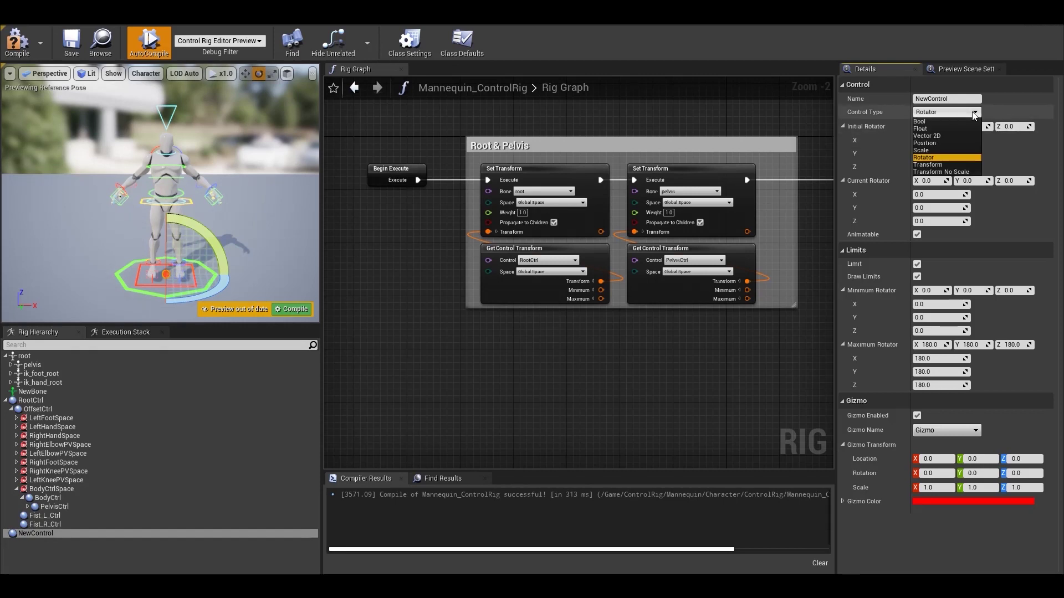
{"action": "left_click", "coordinate": [942, 164]}
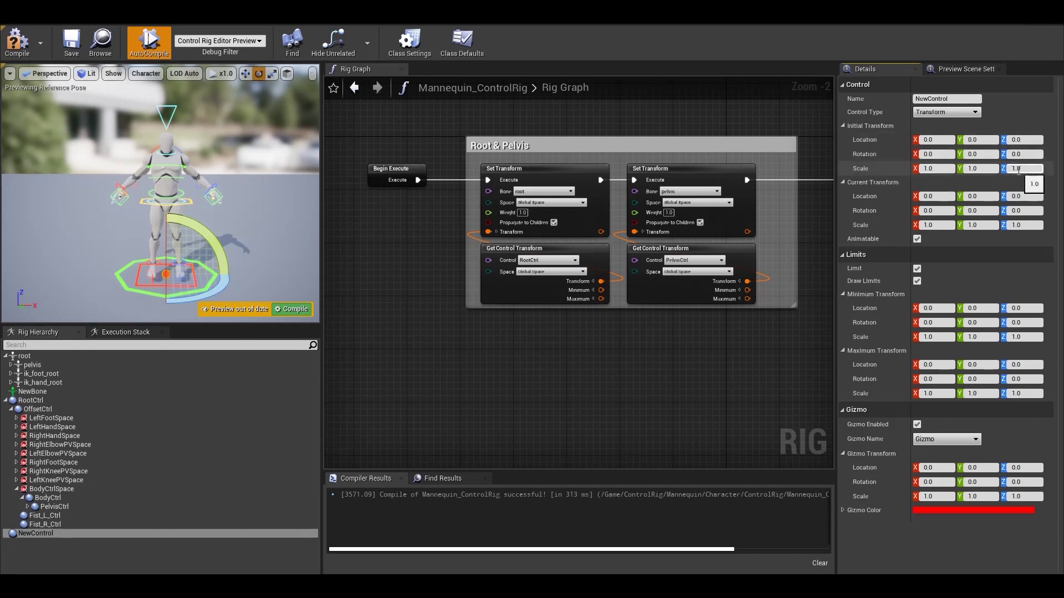
Try the Transform No Scale and Float control types, returning NewControl to Transform each time.
{"action": "left_click", "coordinate": [967, 113]}
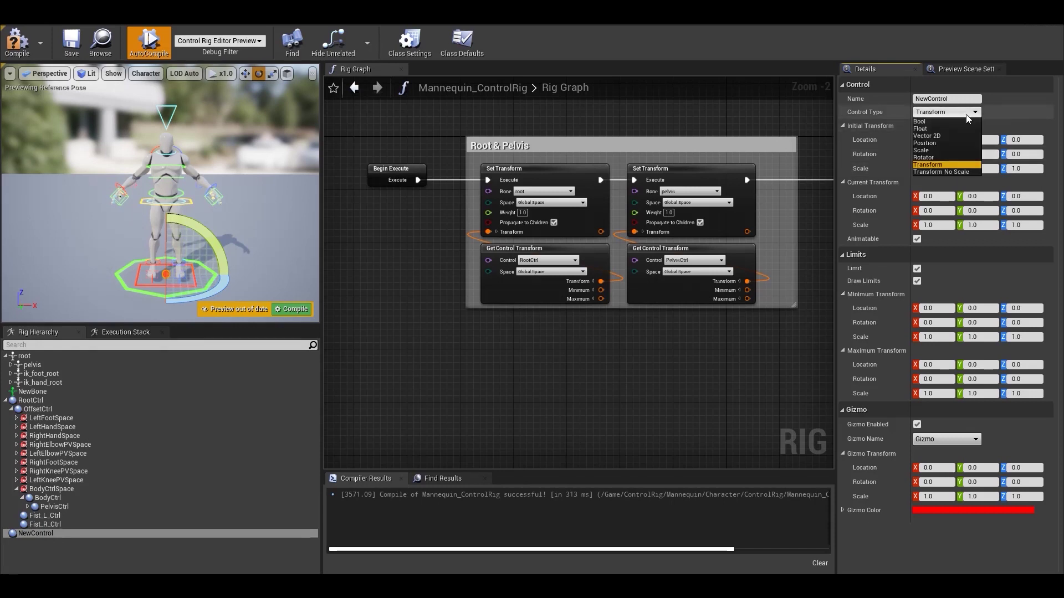
{"action": "left_click", "coordinate": [953, 171]}
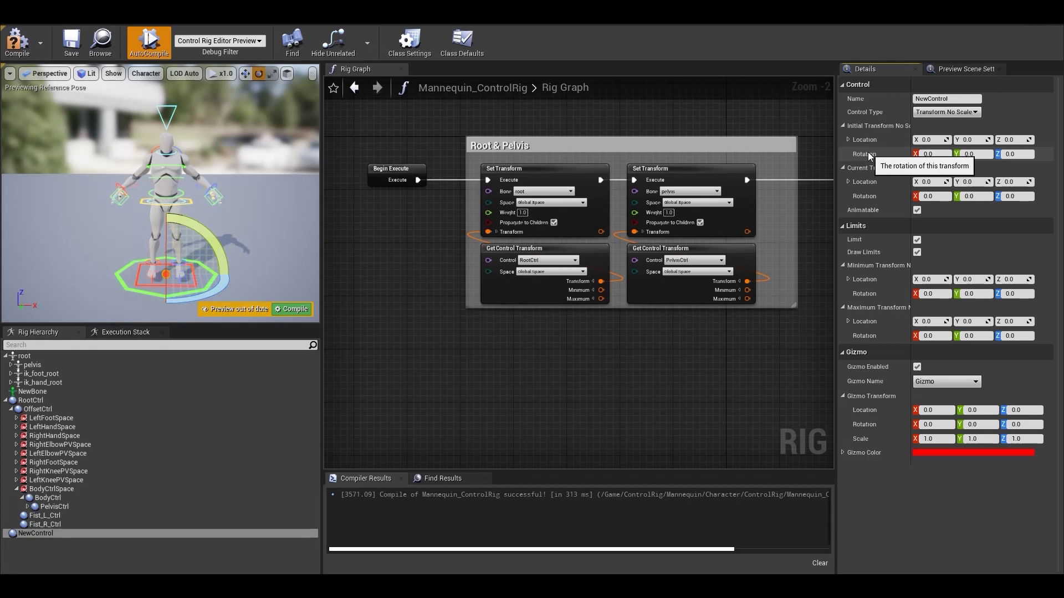
{"action": "left_click", "coordinate": [942, 112]}
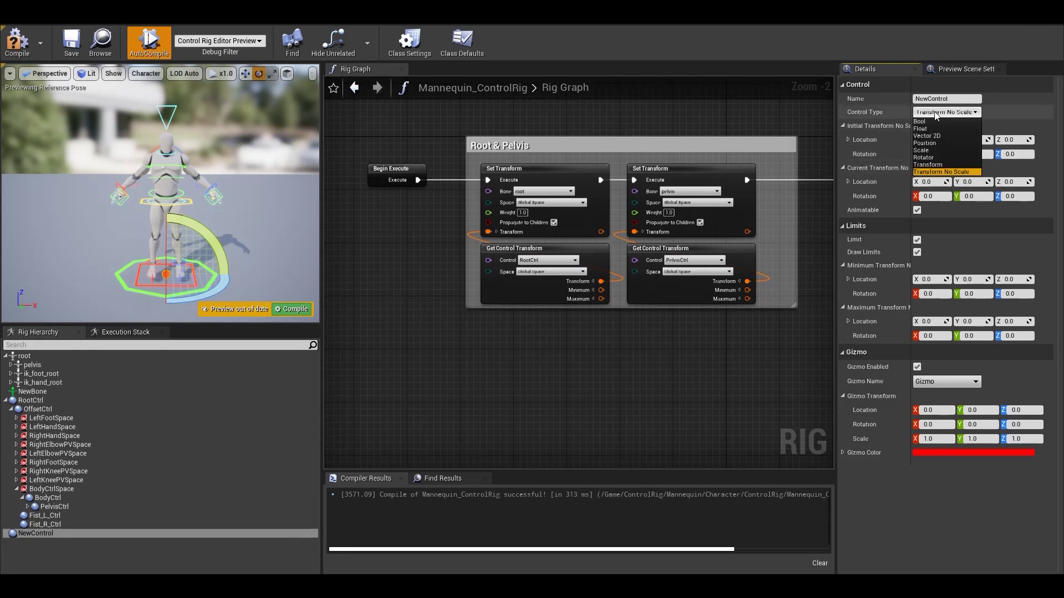
{"action": "left_click", "coordinate": [928, 164]}
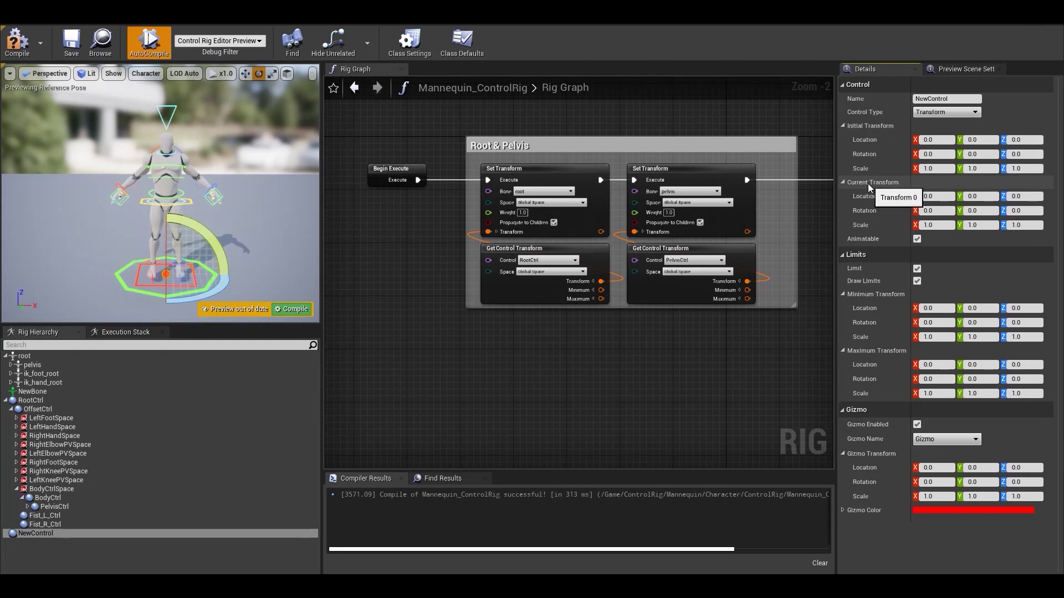
{"action": "left_click", "coordinate": [923, 113]}
{"action": "left_click", "coordinate": [922, 129]}
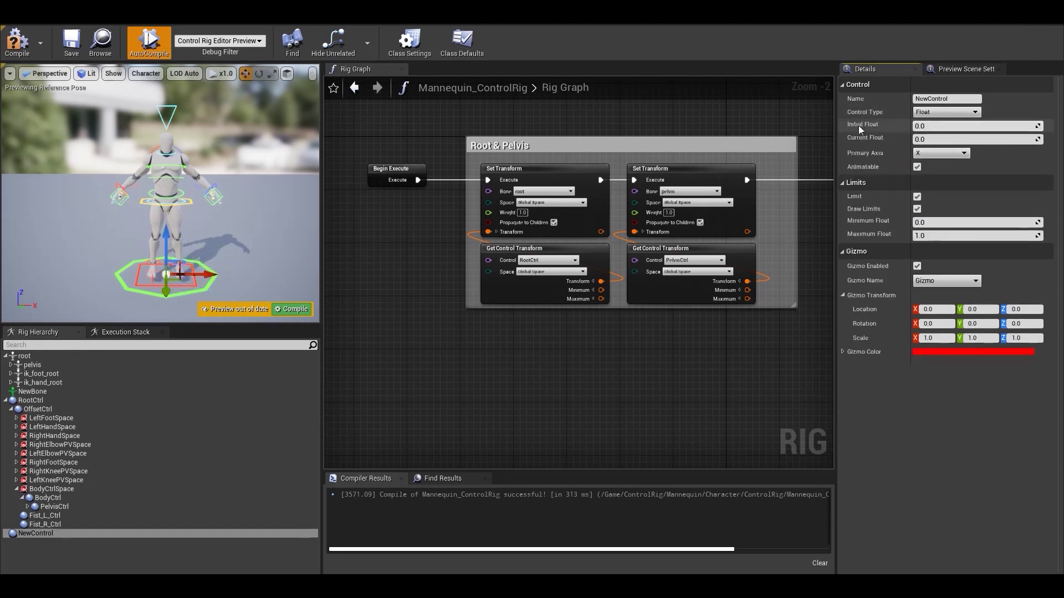
{"action": "left_click", "coordinate": [923, 113]}
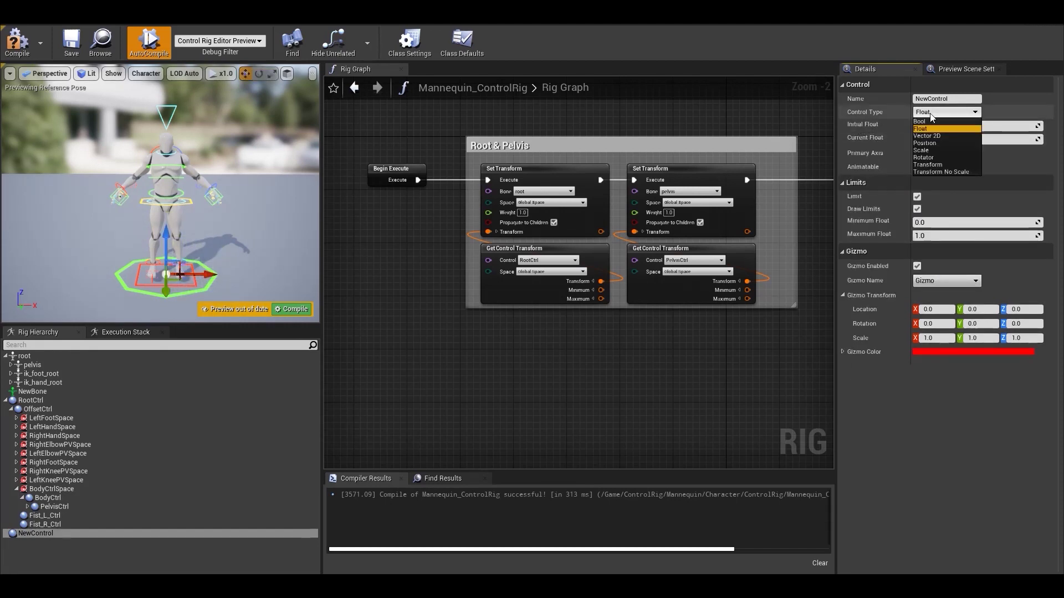
{"action": "left_click", "coordinate": [925, 165]}
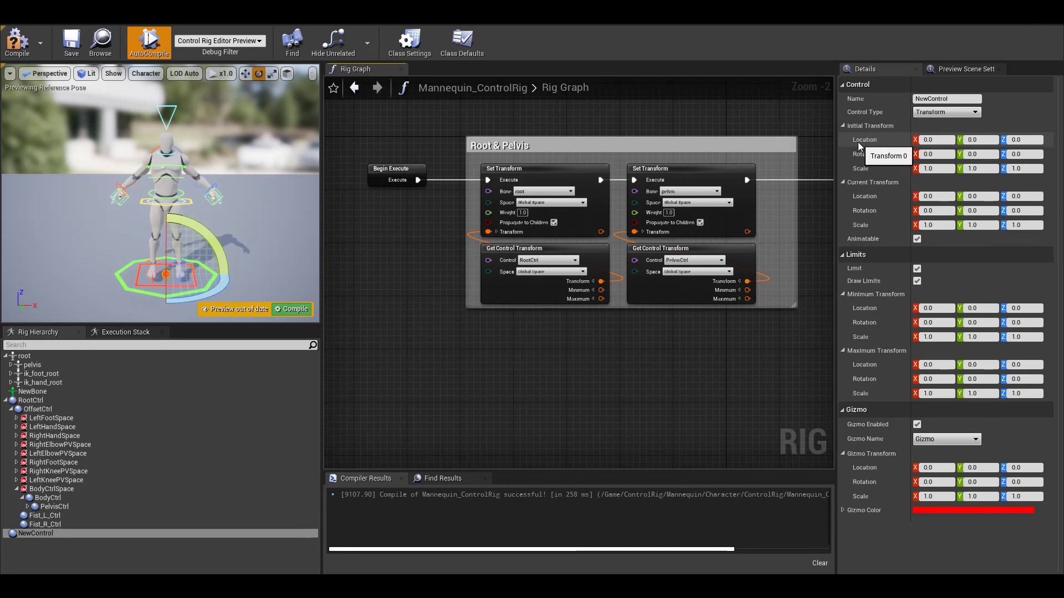
Move NewControl right along X and set that position as its initial transform.
{"action": "left_click", "coordinate": [165, 273]}
{"action": "key", "text": "w"}
{"action": "left_click_drag", "start_coordinate": [203, 274], "coordinate": [236, 232]}
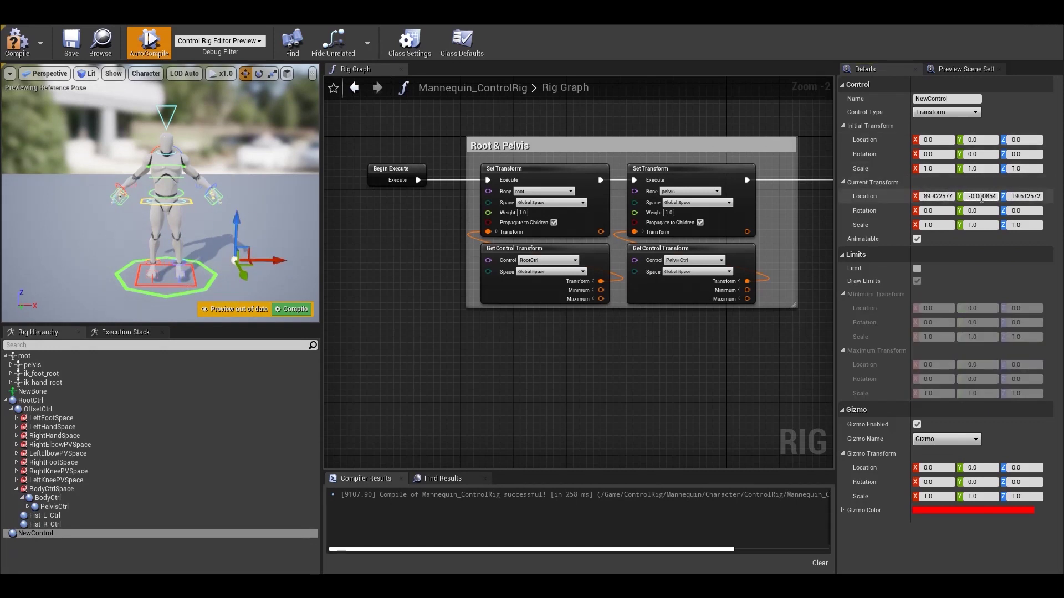
{"action": "right_click", "coordinate": [53, 535]}
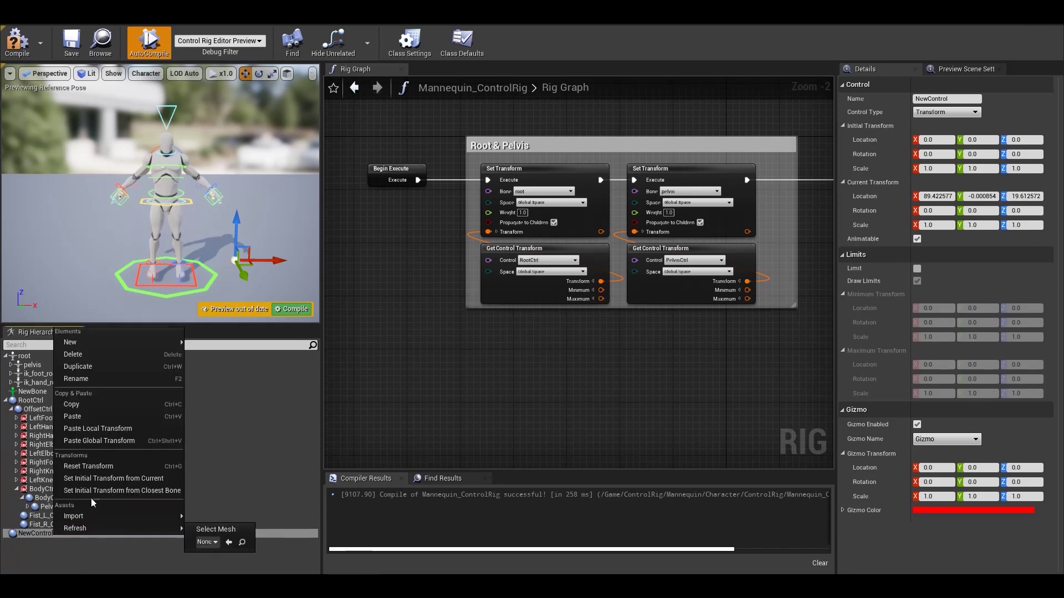
{"action": "left_click", "coordinate": [105, 480]}
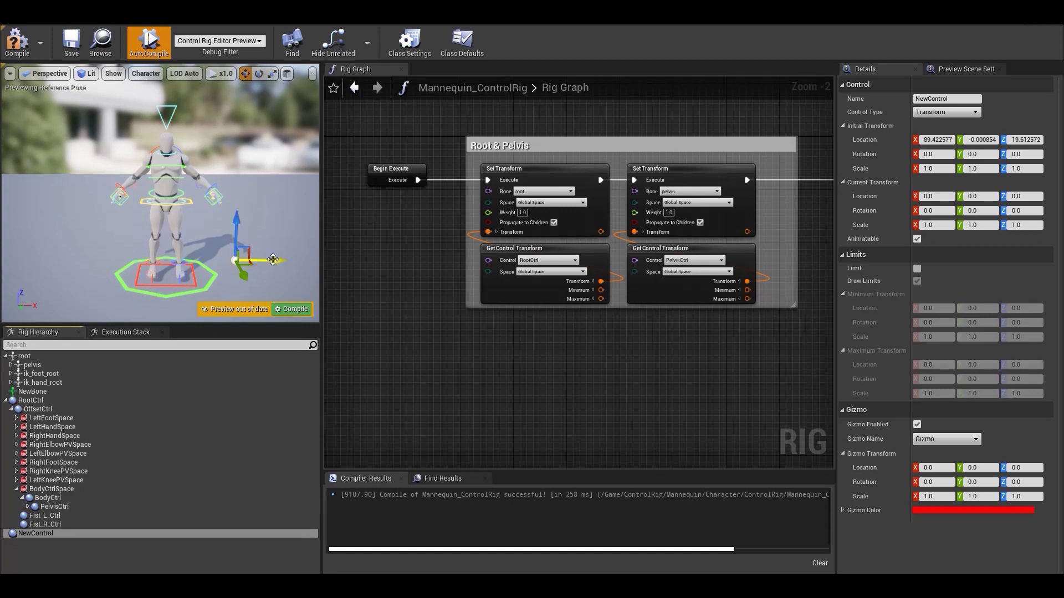
Move NewControl back left and set its initial transform from the closest bone.
{"action": "left_click_drag", "start_coordinate": [273, 260], "coordinate": [223, 259]}
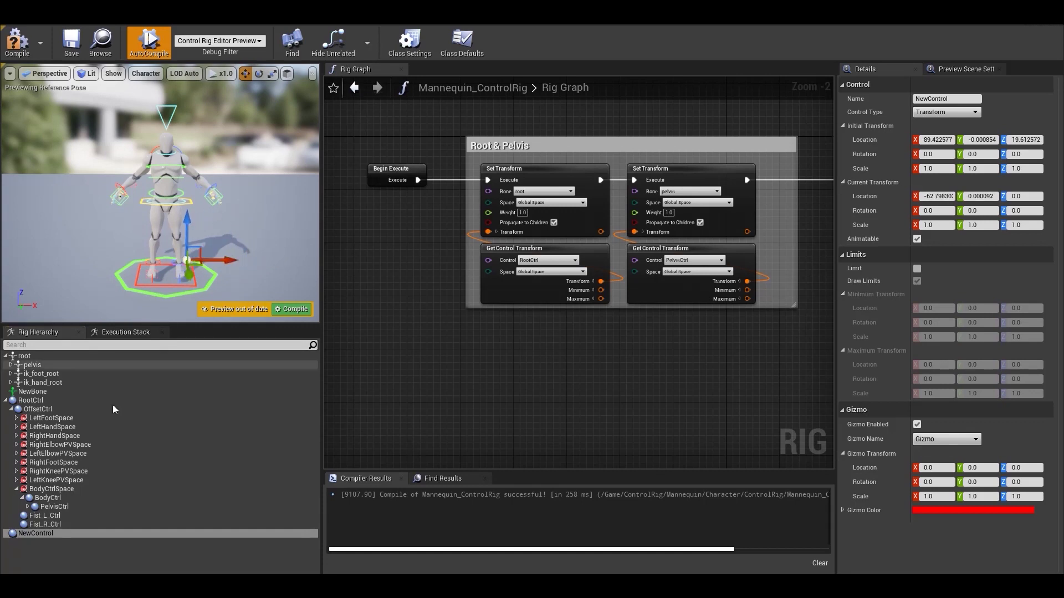
{"action": "right_click", "coordinate": [45, 534]}
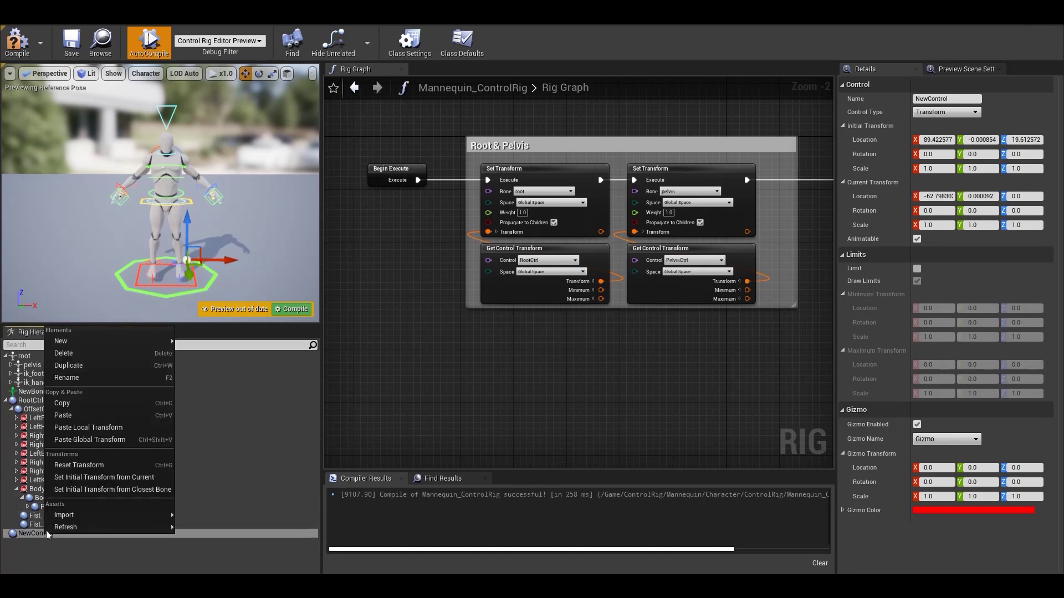
{"action": "left_click", "coordinate": [84, 489]}
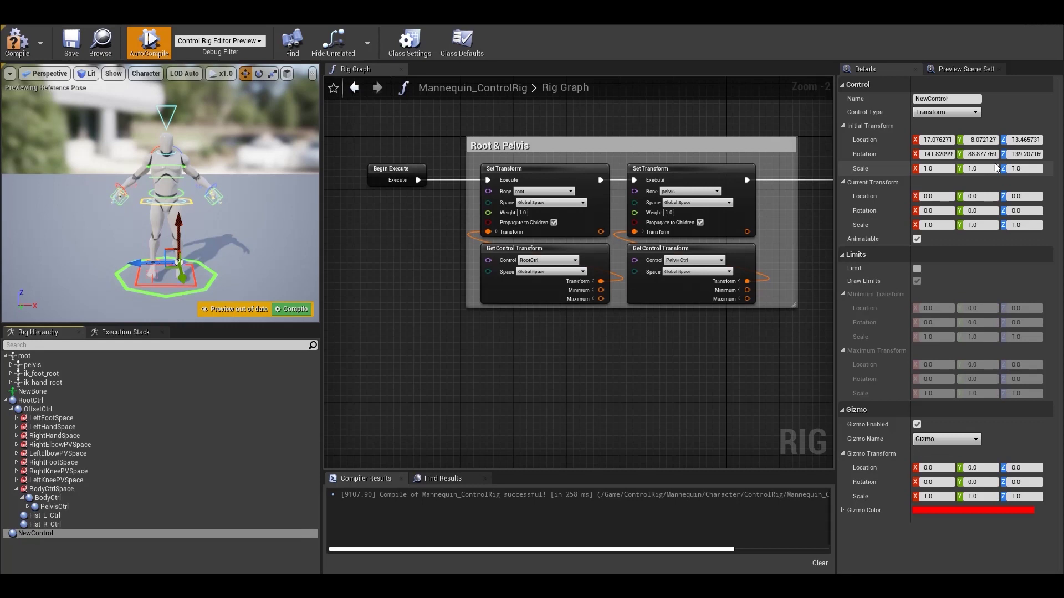
Rename NewControl to hand_test_ctrl, then focus the hierarchy search field.
{"action": "double_click", "coordinate": [53, 534]}
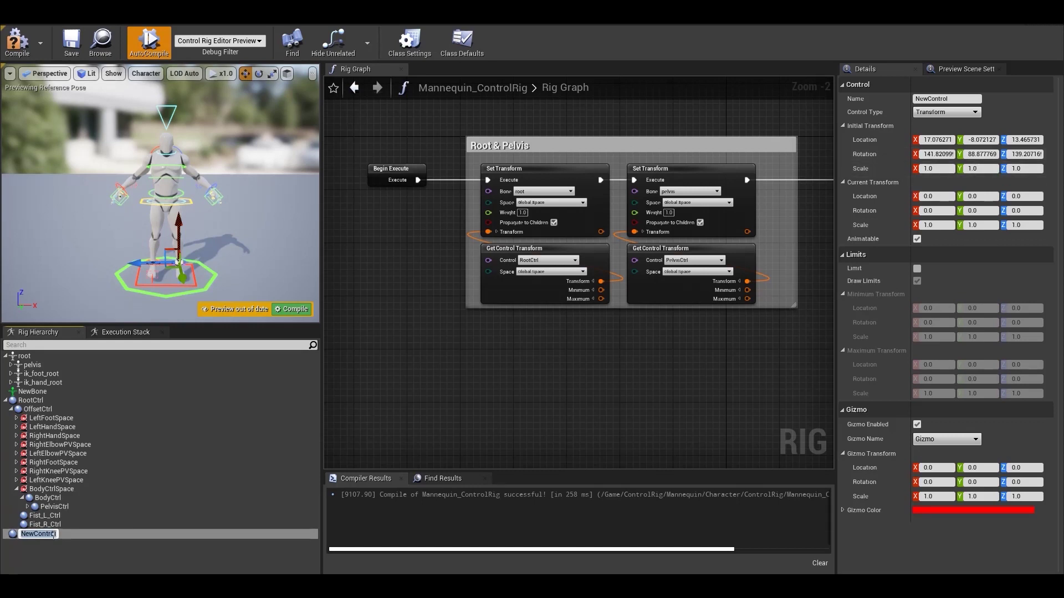
{"action": "type", "text": "hand_test_Ctrl"}
{"action": "key", "text": "Return"}
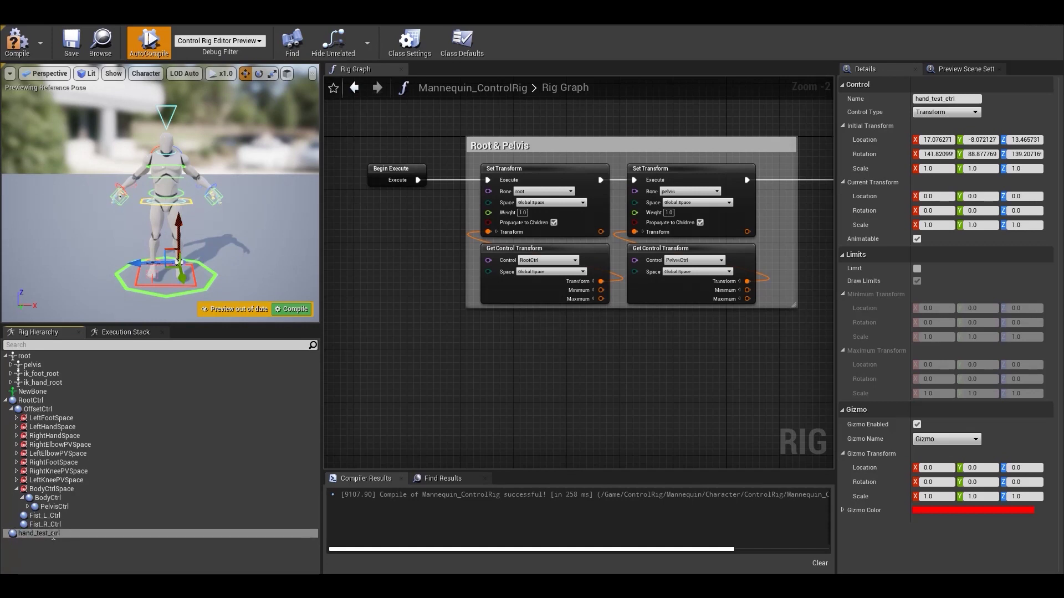
{"action": "left_click", "coordinate": [53, 345]}
{"action": "type", "text": "hand"}
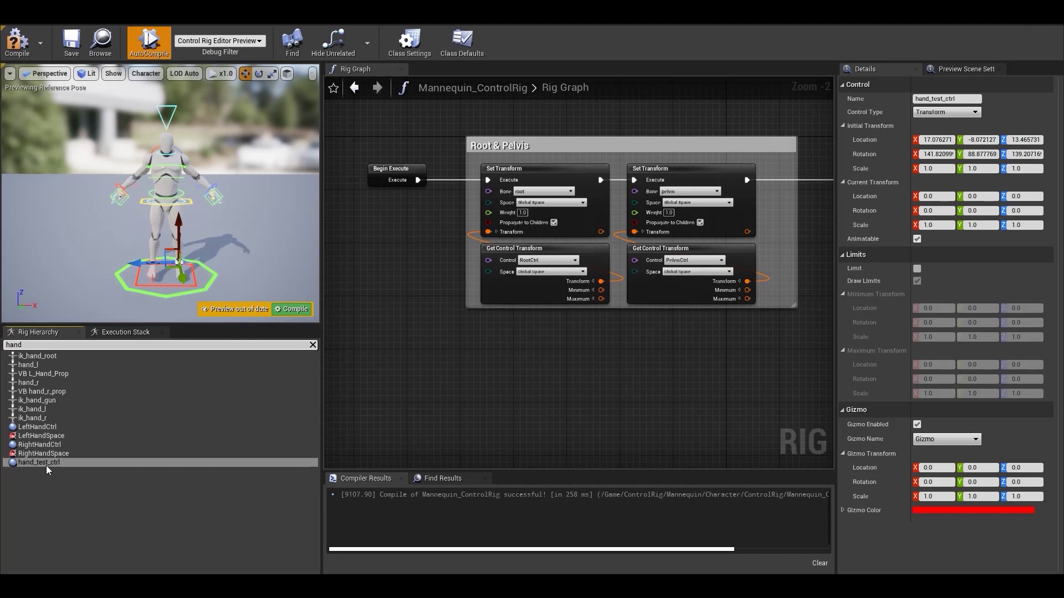
Expand the full RootCtrl tree and add a new control under LeftClavicleCtrl.
{"action": "left_click", "coordinate": [313, 344]}
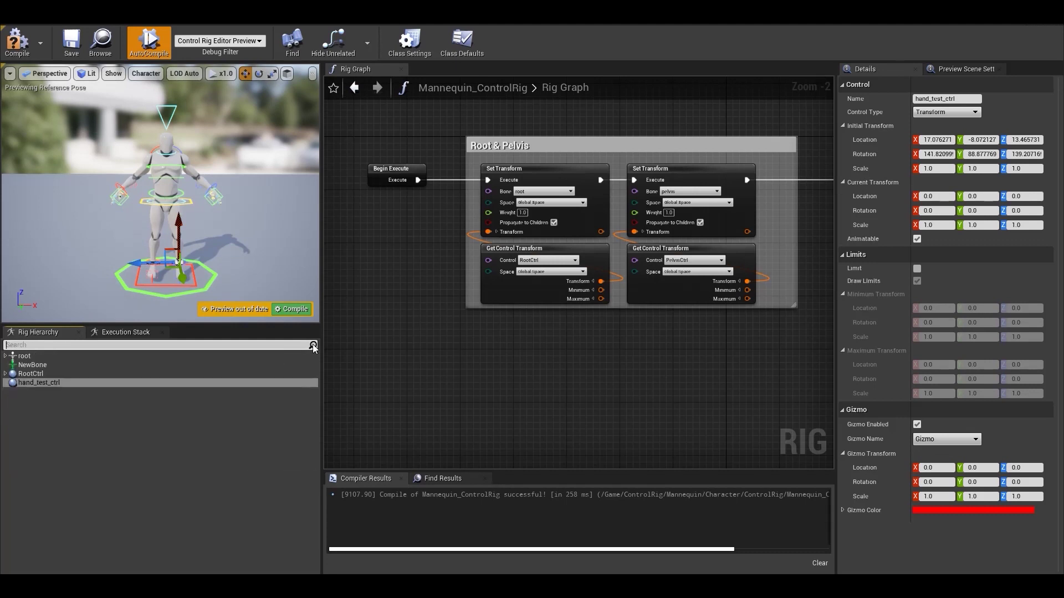
{"action": "left_click", "coordinate": [91, 418]}
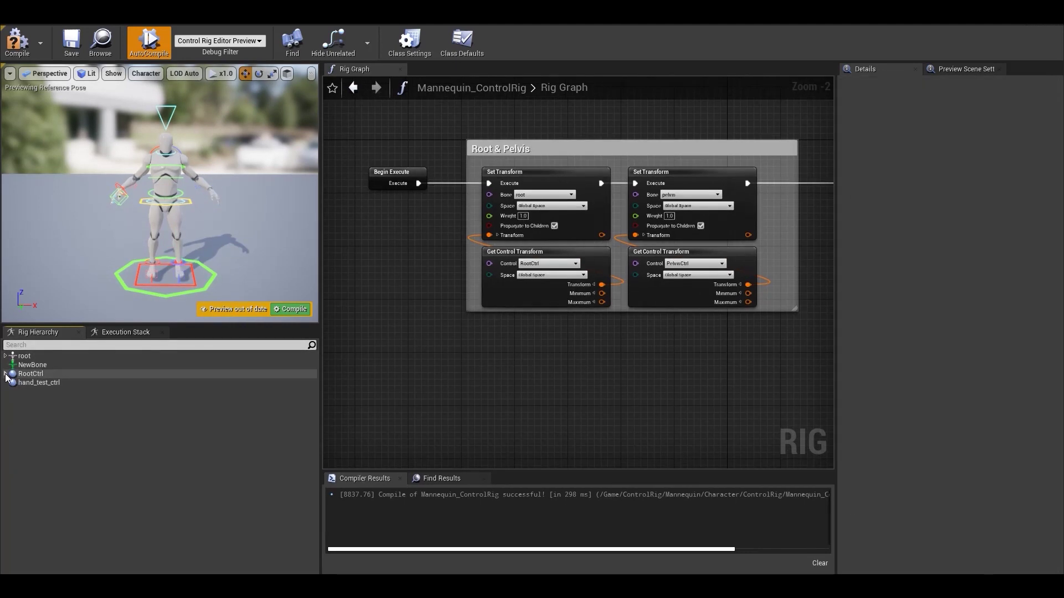
{"action": "left_click", "coordinate": [7, 375], "text": "shift"}
{"action": "scroll", "coordinate": [59, 439], "scroll_direction": "down", "scroll_amount": 5}
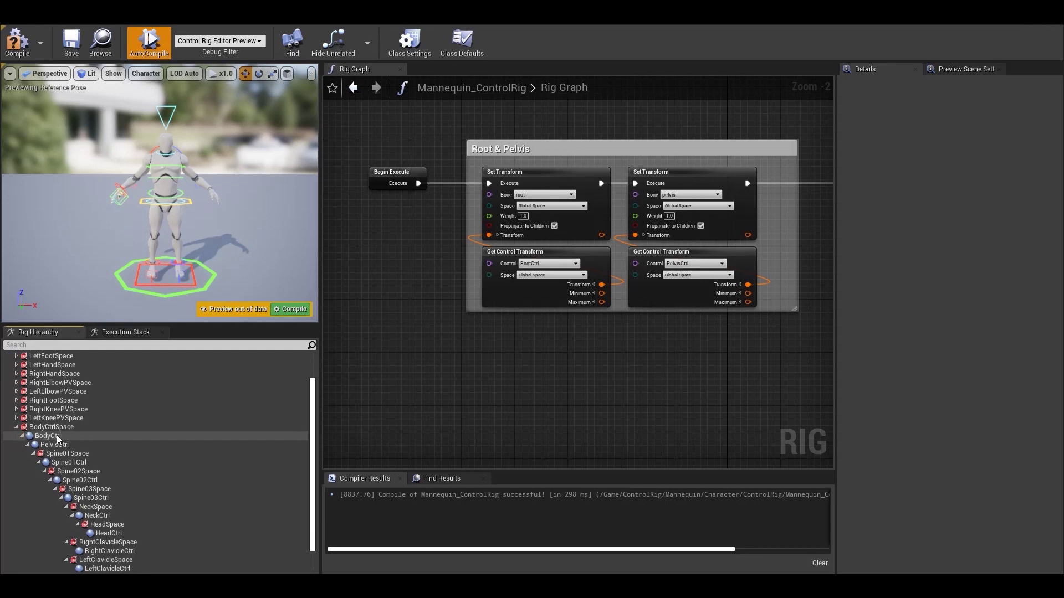
{"action": "left_click", "coordinate": [111, 568]}
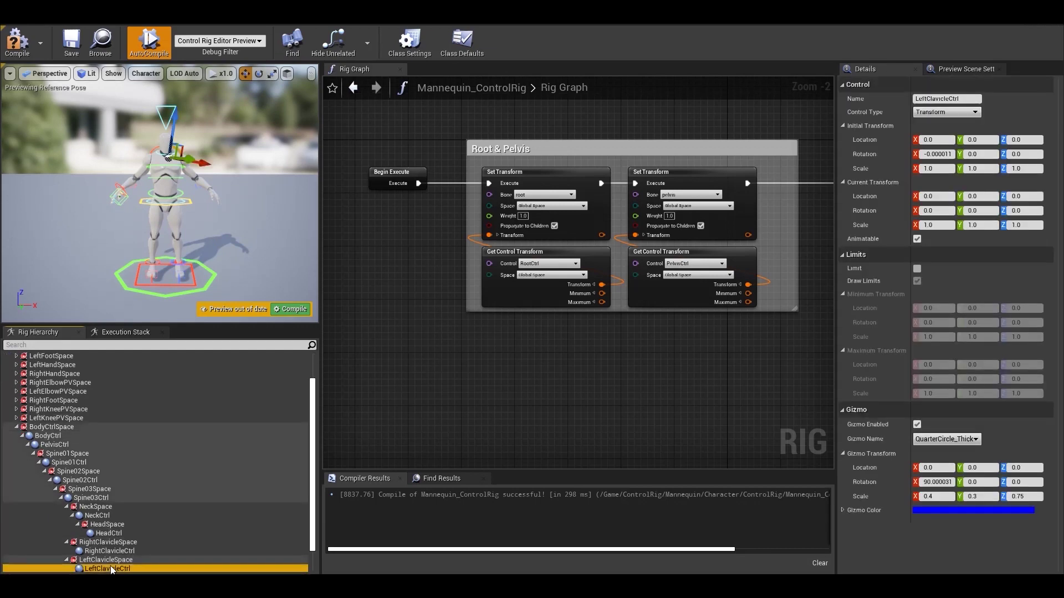
{"action": "key", "text": "ctrl+n"}
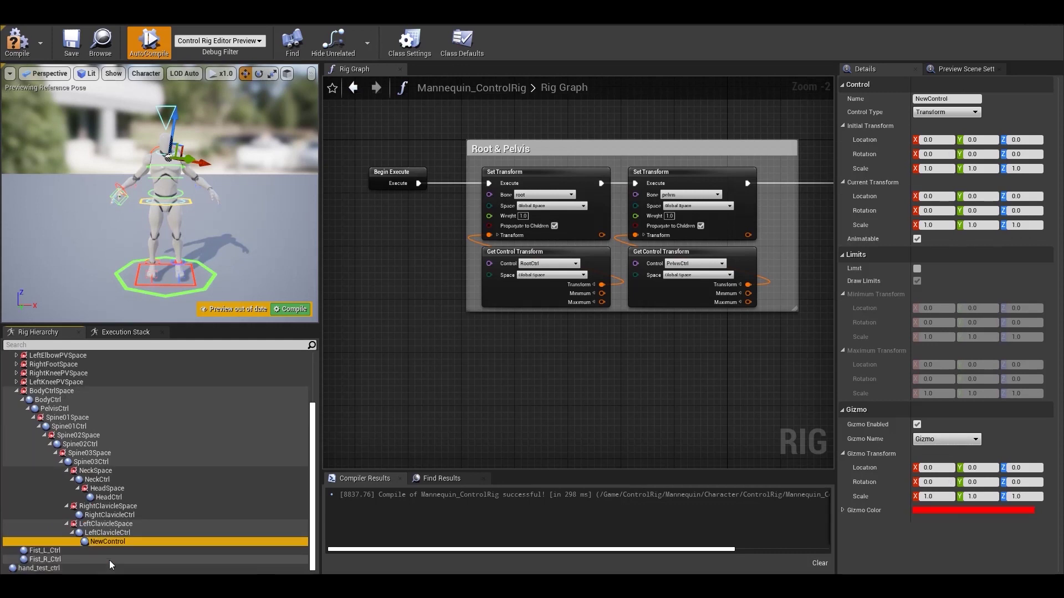
Move the new NewControl from the pelvis beside the left hand and make that its initial transform.
{"action": "left_click", "coordinate": [114, 533]}
{"action": "left_click", "coordinate": [112, 542]}
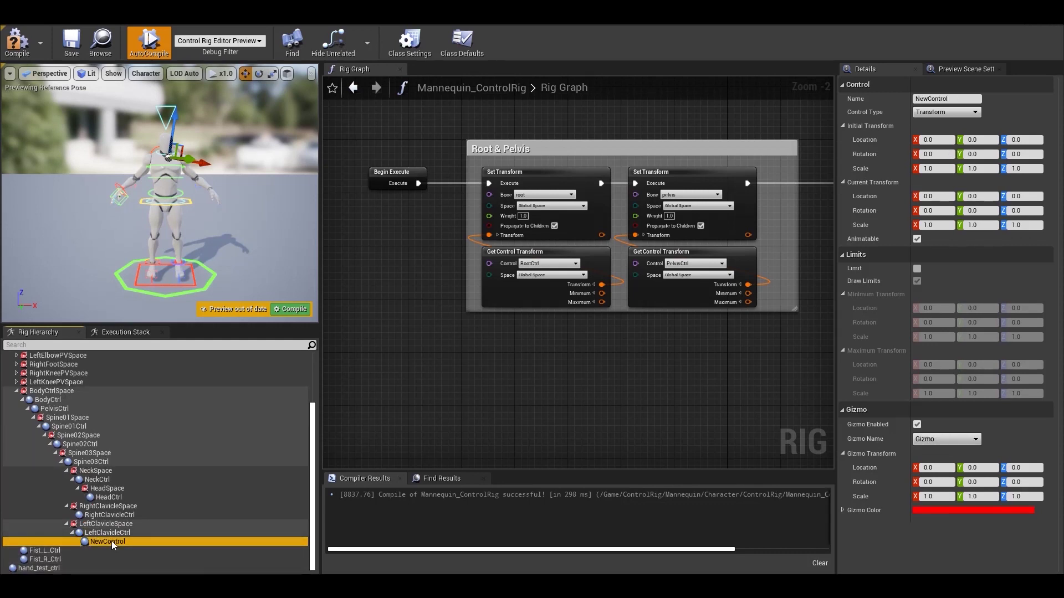
{"action": "scroll", "coordinate": [160, 194], "scroll_direction": "up", "scroll_amount": 5}
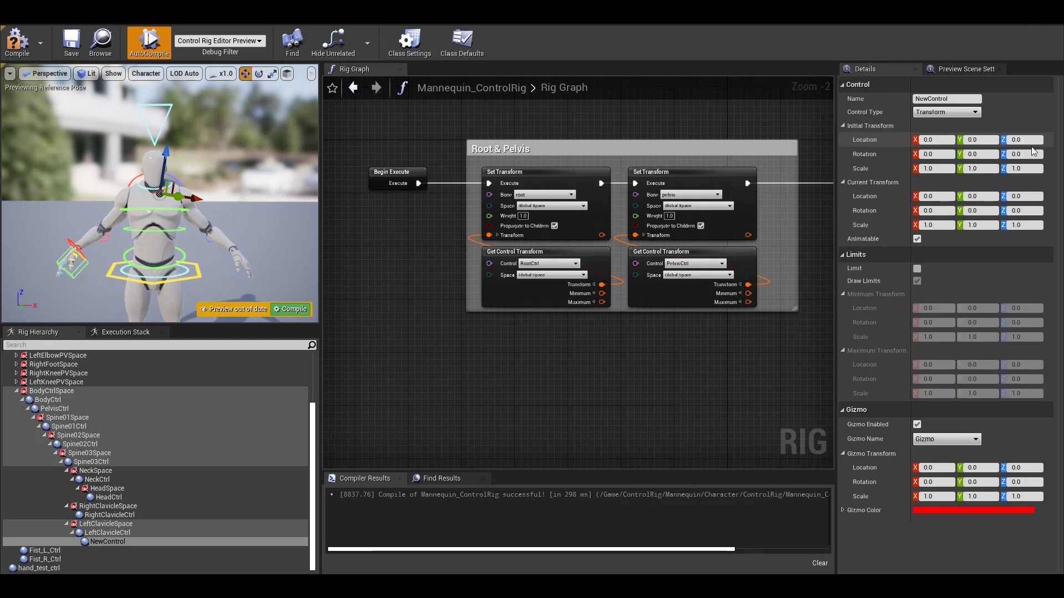
{"action": "left_click_drag", "start_coordinate": [172, 190], "coordinate": [238, 232]}
{"action": "right_click", "coordinate": [228, 237]}
{"action": "left_click", "coordinate": [277, 404]}
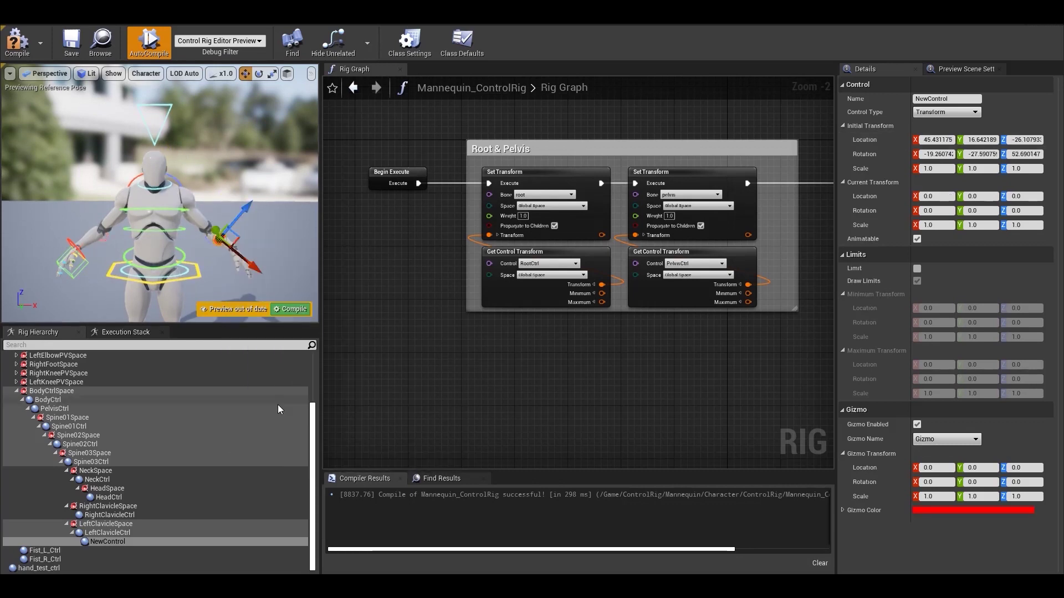
Rotate the LeftClavicleCtrl as a test, then undo the rotation.
{"action": "left_click", "coordinate": [107, 533]}
{"action": "key", "text": "e"}
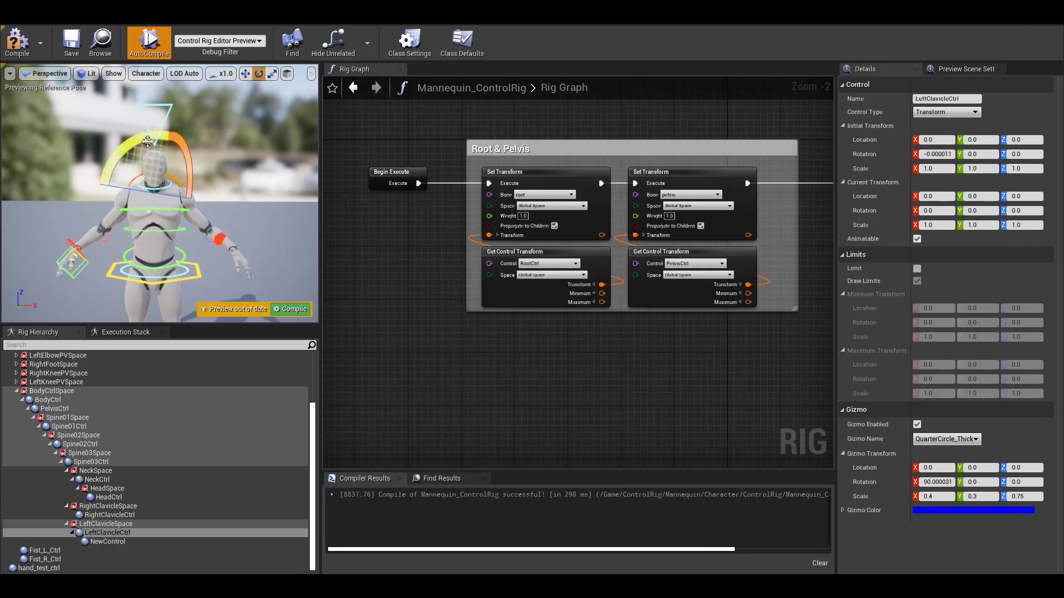
{"action": "left_click_drag", "start_coordinate": [138, 141], "coordinate": [138, 140]}
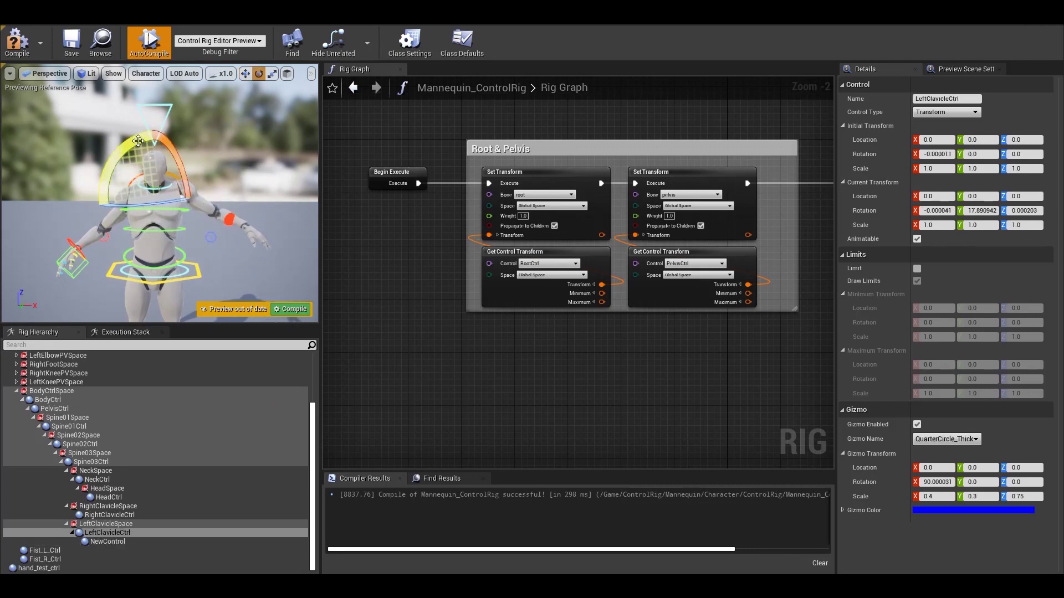
{"action": "key", "text": "ctrl+z"}
Delete the temporary NewControl parented under LeftClavicleCtrl.
{"action": "scroll", "coordinate": [138, 141], "scroll_direction": "down", "scroll_amount": 3}
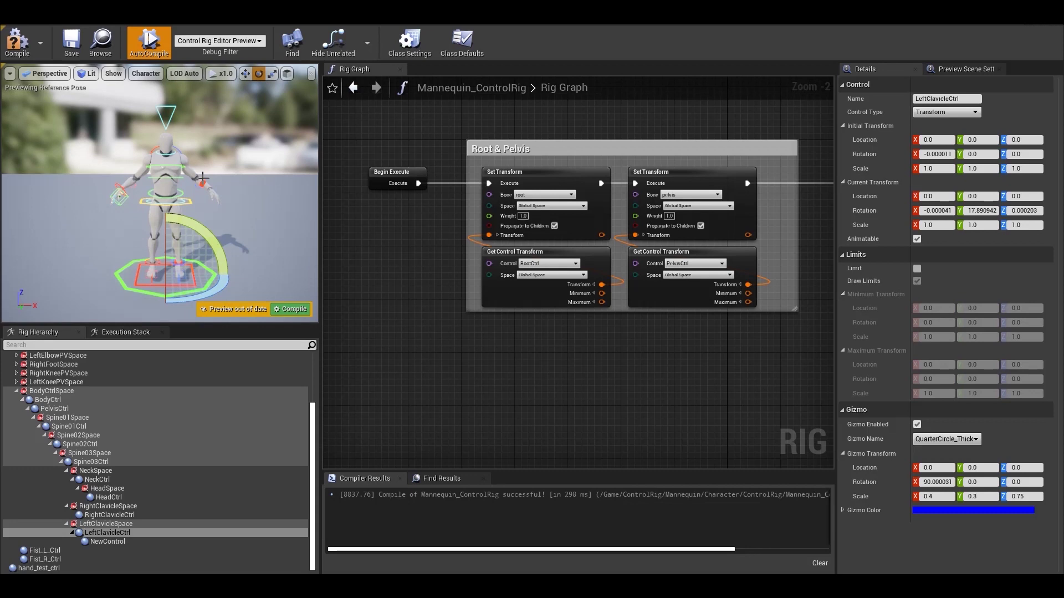
{"action": "left_click", "coordinate": [108, 542]}
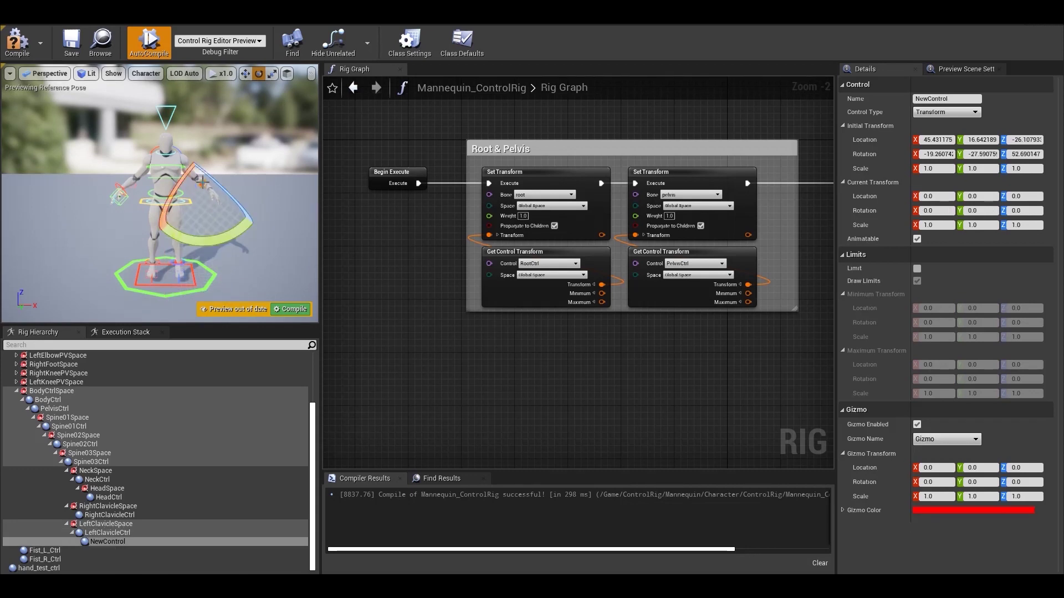
{"action": "key", "text": "Delete"}
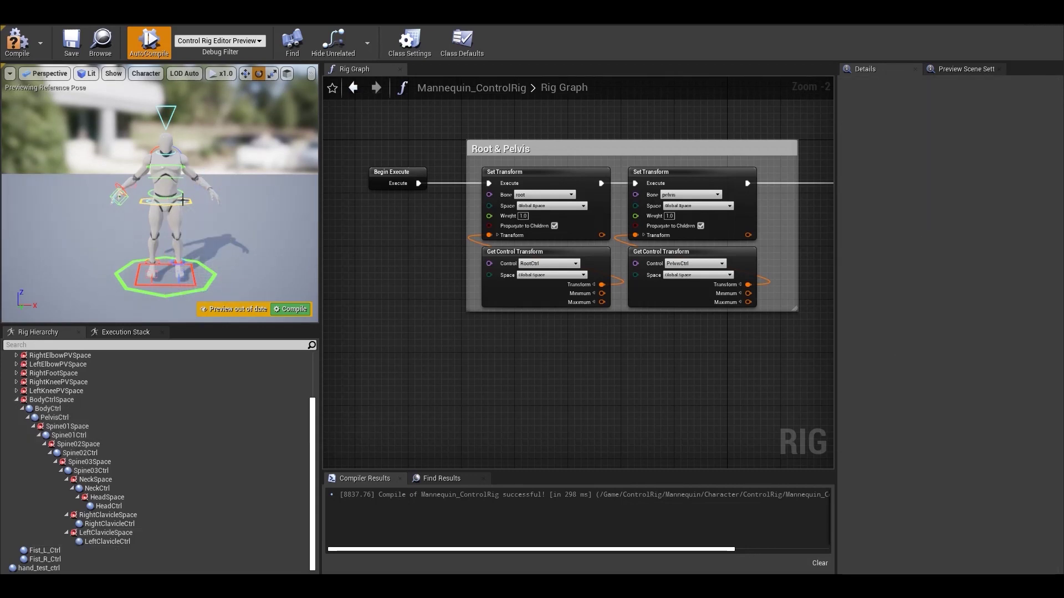
Collapse the RootCtrl tree, find the hand_l bone by searching 'hand l', and add a control there.
{"action": "left_click", "coordinate": [17, 400]}
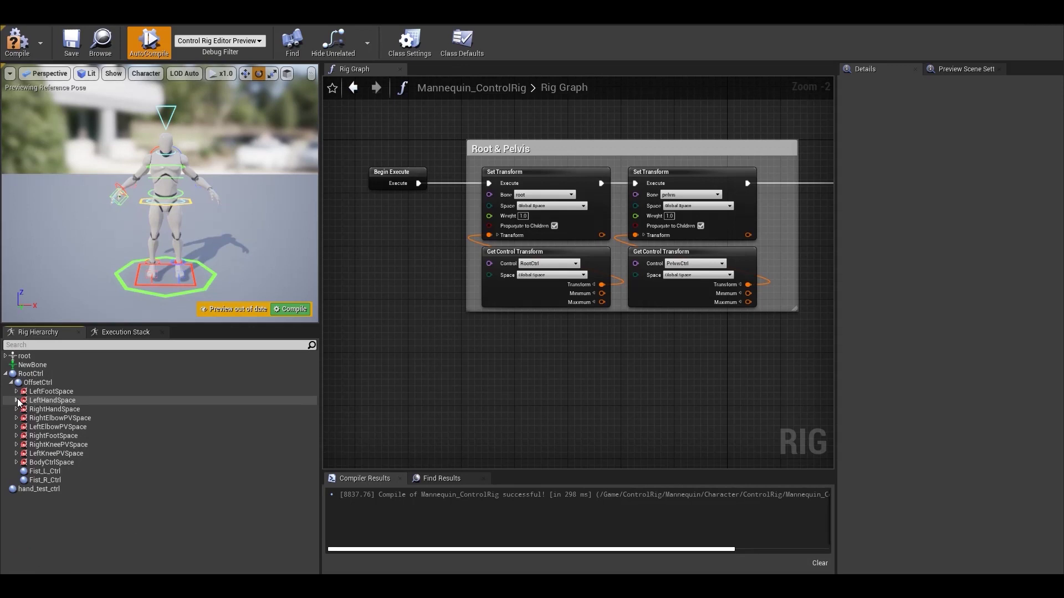
{"action": "left_click", "coordinate": [6, 373]}
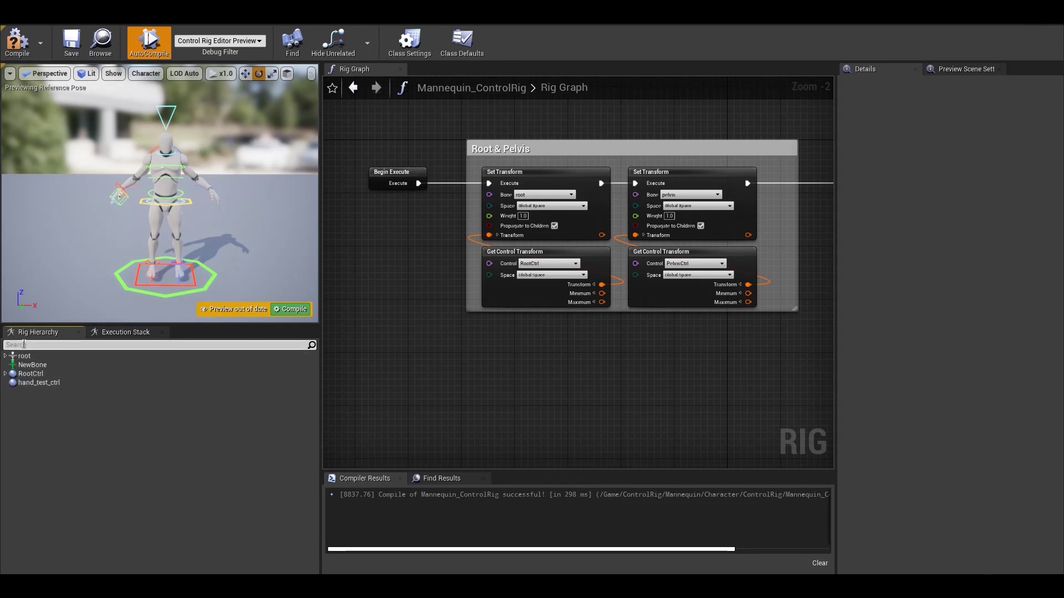
{"action": "left_click", "coordinate": [24, 344]}
{"action": "type", "text": "hand l"}
{"action": "left_click", "coordinate": [27, 356]}
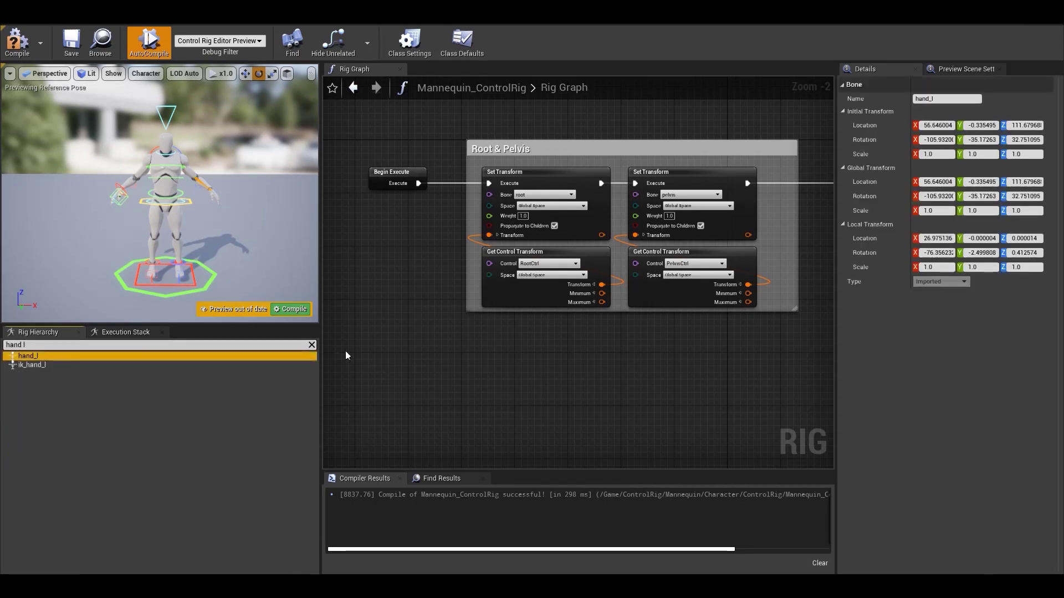
{"action": "left_click", "coordinate": [311, 345]}
{"action": "key", "text": "ctrl+n"}
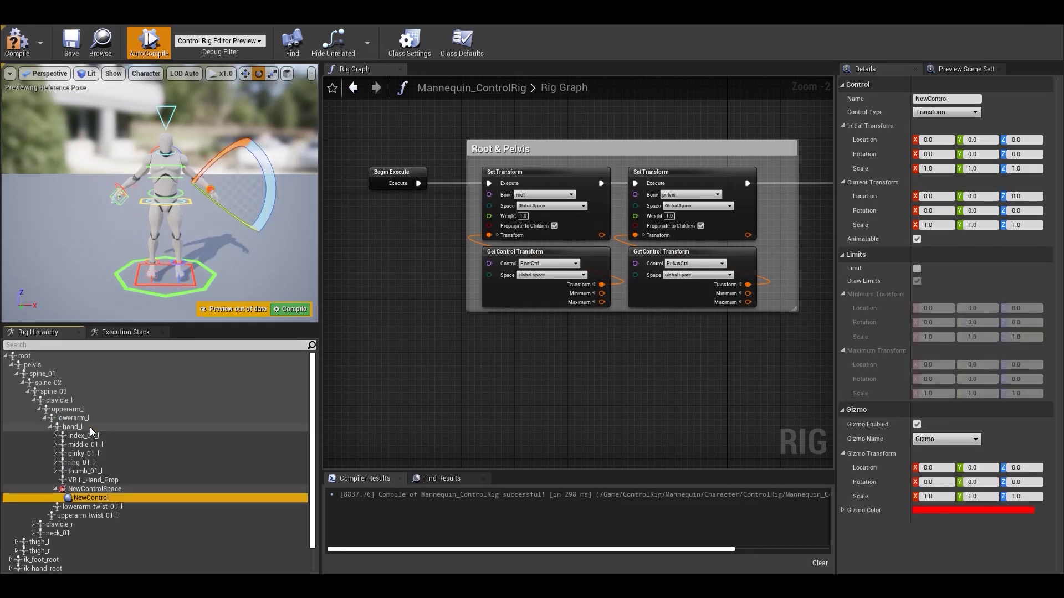
{"action": "left_click", "coordinate": [88, 489]}
{"action": "left_click", "coordinate": [88, 496]}
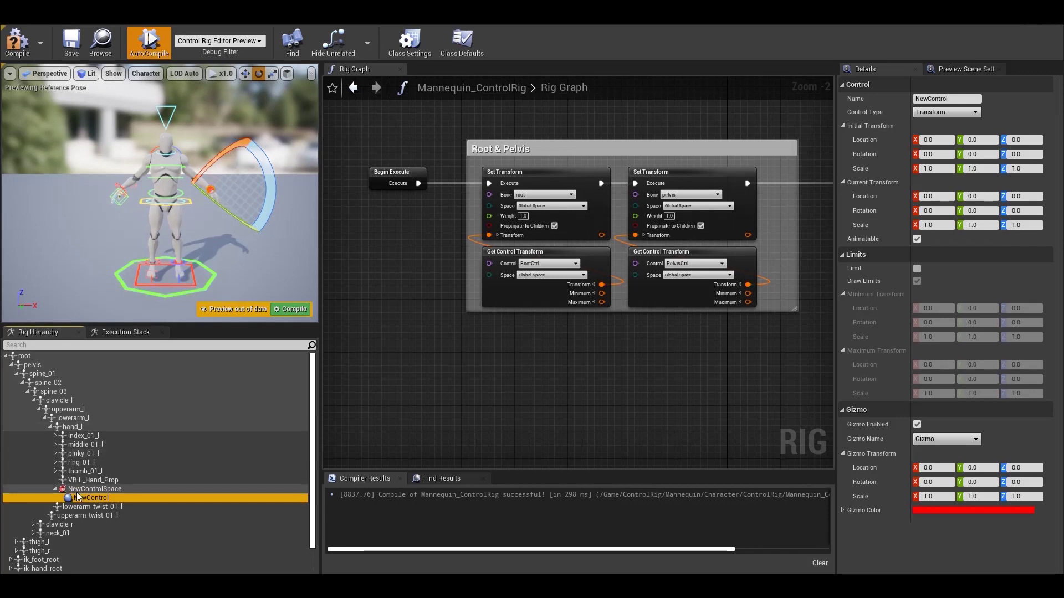
Reparent NewControlSpace under RootCtrl.
{"action": "scroll", "coordinate": [79, 496], "scroll_direction": "down", "scroll_amount": 1}
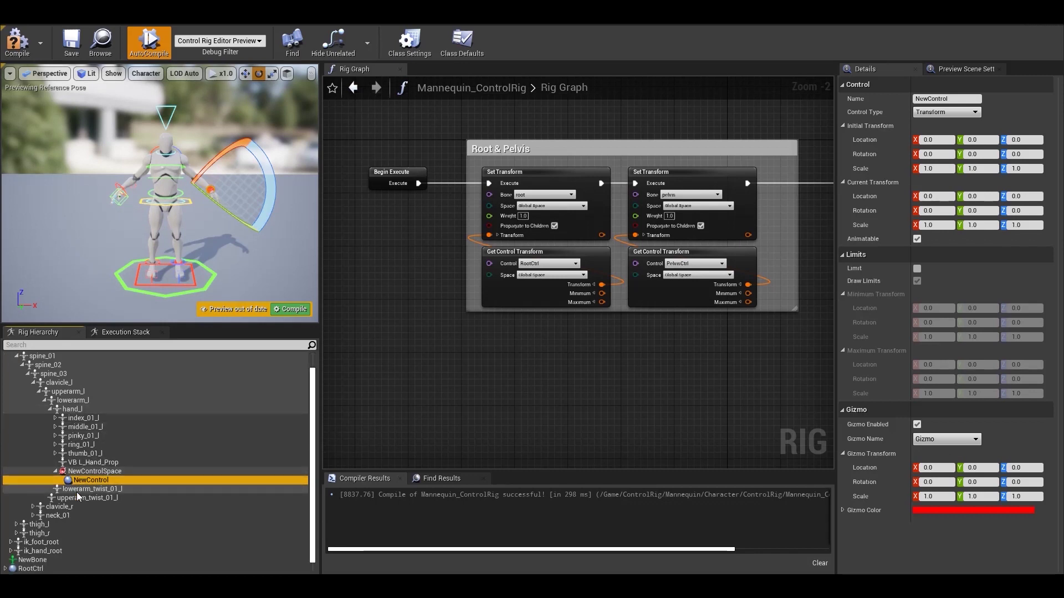
{"action": "scroll", "coordinate": [79, 495], "scroll_direction": "down", "scroll_amount": 1}
{"action": "left_click", "coordinate": [76, 462]}
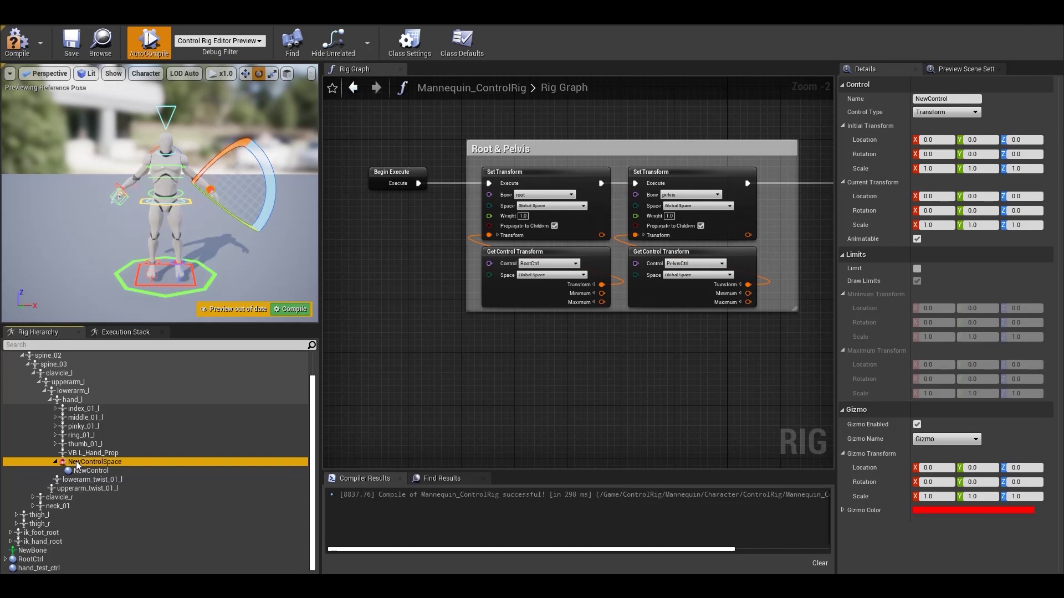
{"action": "left_click_drag", "start_coordinate": [76, 462], "coordinate": [25, 561]}
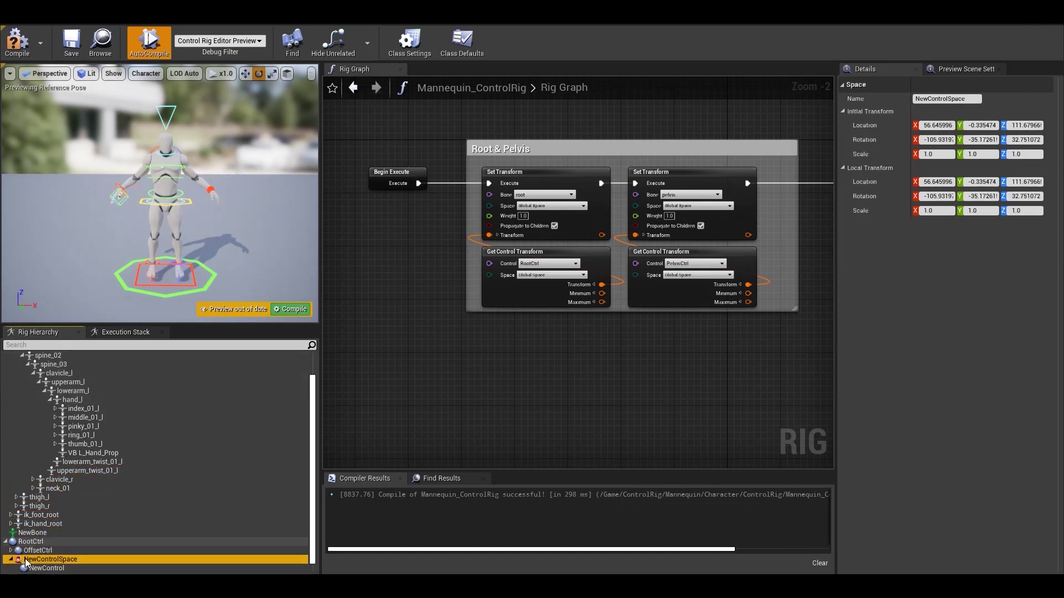
{"action": "left_click", "coordinate": [37, 569]}
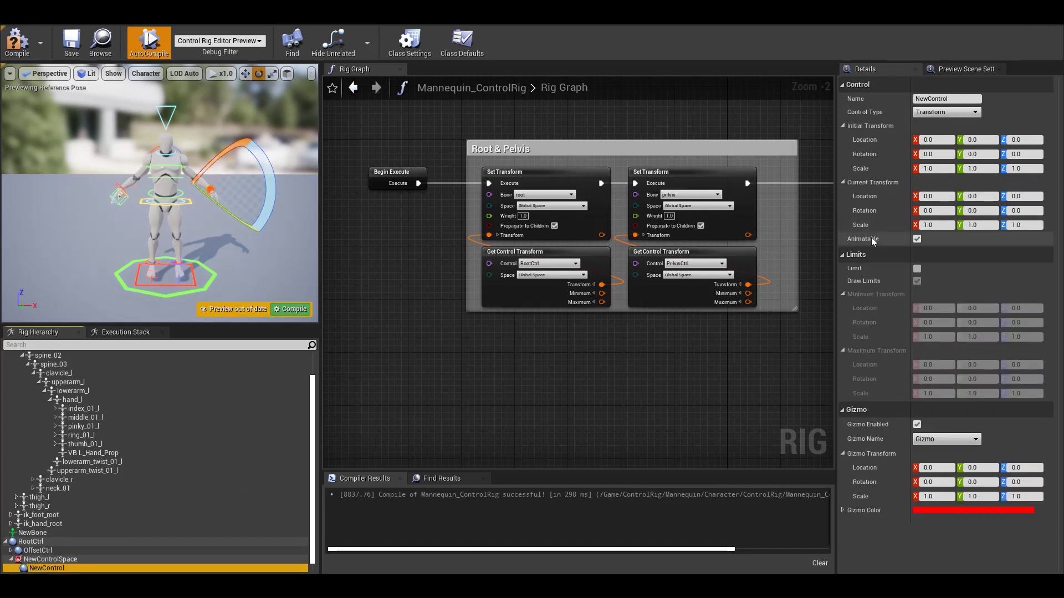
{"action": "left_click", "coordinate": [916, 239]}
{"action": "left_click", "coordinate": [916, 239]}
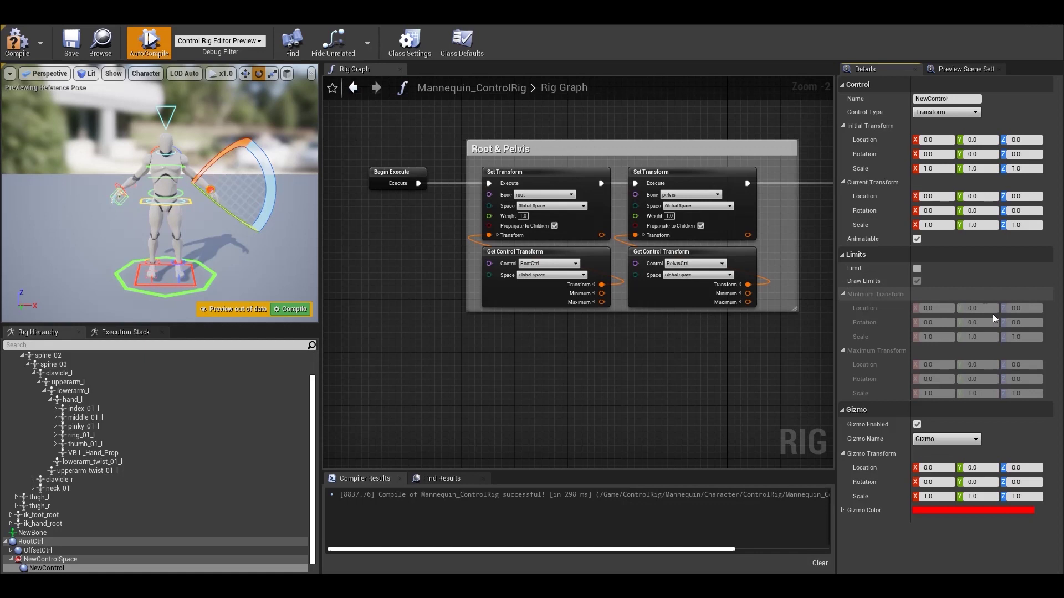
Enable NewControl's limits with minimum location X/Y -20 and maximum location X/Y 20.
{"action": "left_click", "coordinate": [917, 269]}
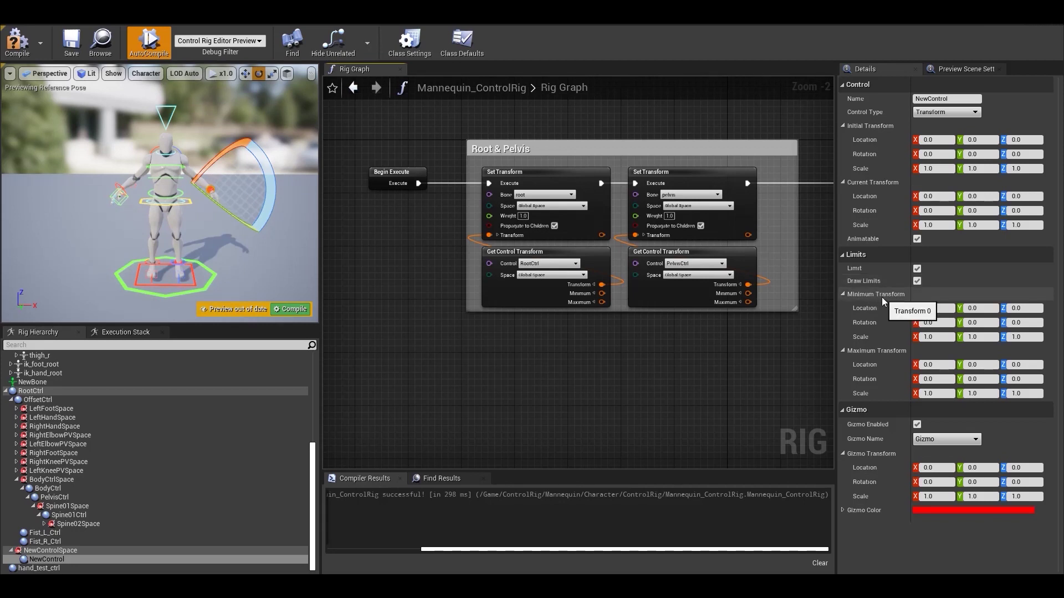
{"action": "left_click", "coordinate": [934, 308]}
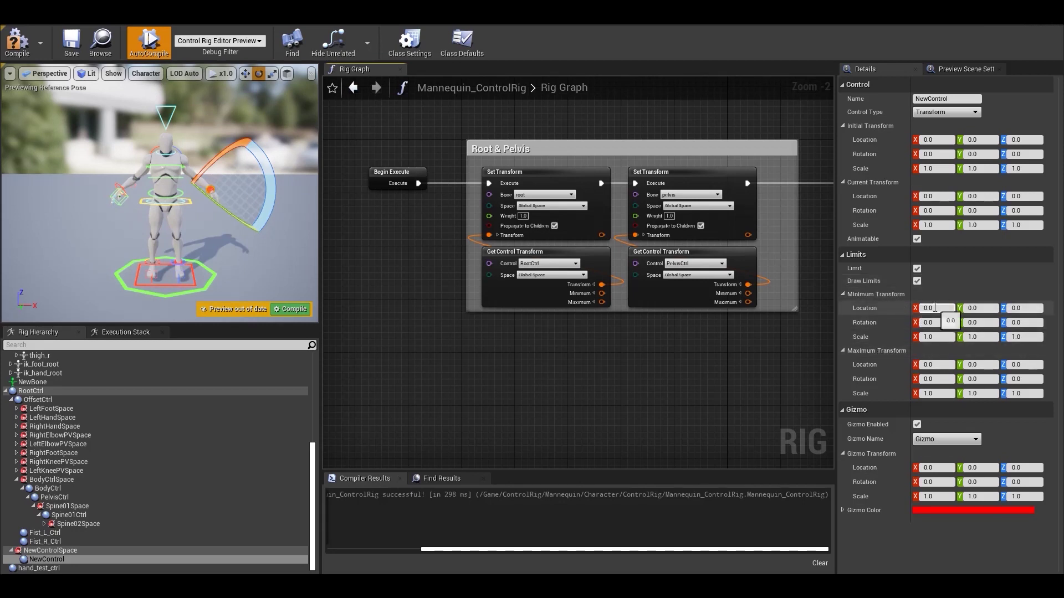
{"action": "type", "text": "-20"}
{"action": "key", "text": "Tab"}
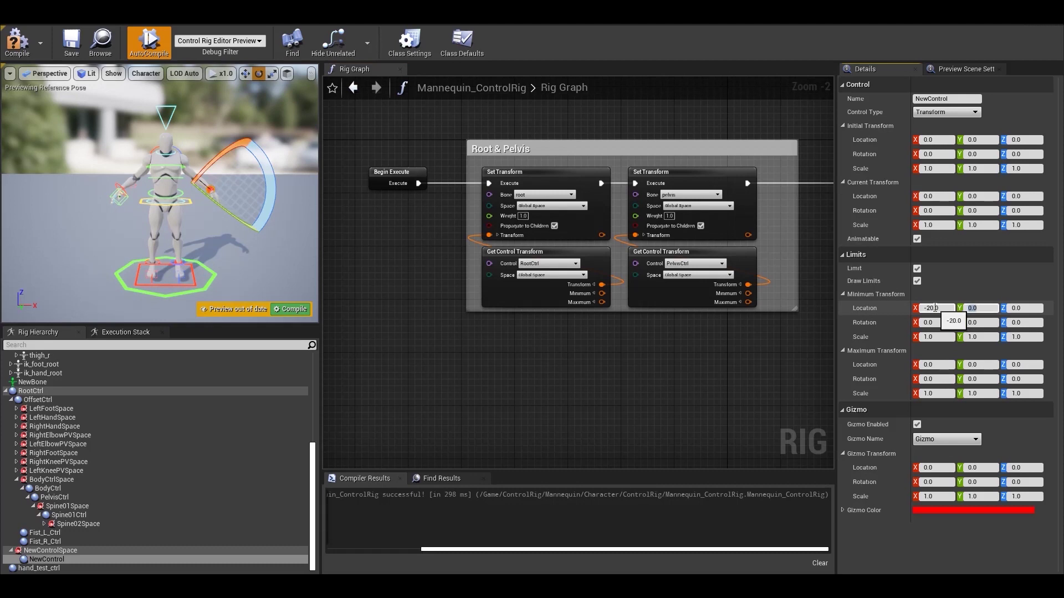
{"action": "type", "text": "-20"}
{"action": "key", "text": "Return"}
{"action": "left_click", "coordinate": [933, 364]}
{"action": "type", "text": "20"}
{"action": "key", "text": "Tab"}
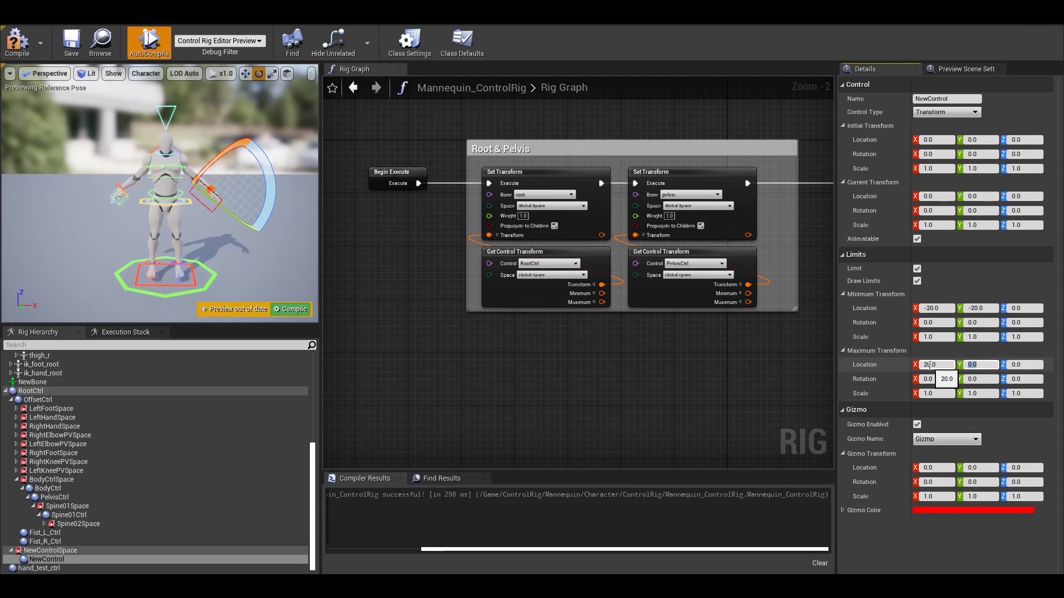
{"action": "type", "text": "20"}
{"action": "key", "text": "Return"}
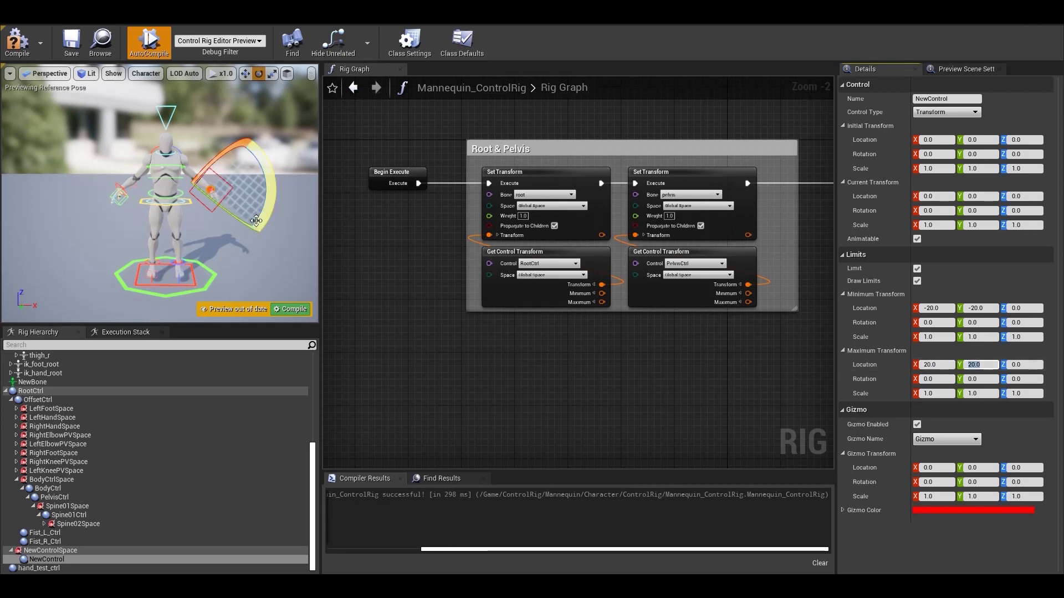
Test the limit by dragging the hand control, undo the move, and turn the view toward the mannequin.
{"action": "scroll", "coordinate": [256, 221], "scroll_direction": "up", "scroll_amount": 4}
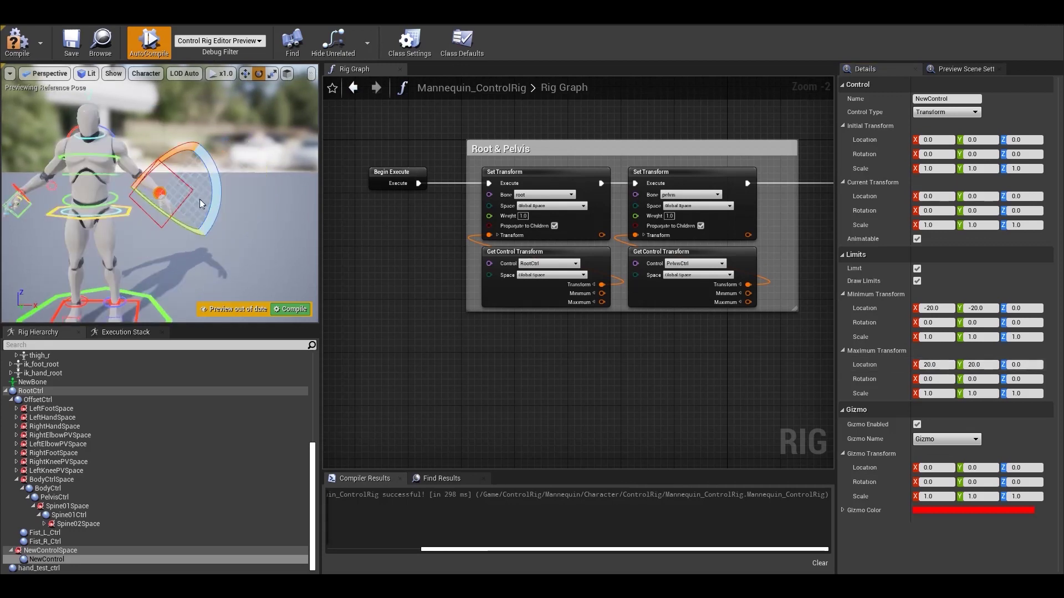
{"action": "scroll", "coordinate": [200, 204], "scroll_direction": "up", "scroll_amount": 3}
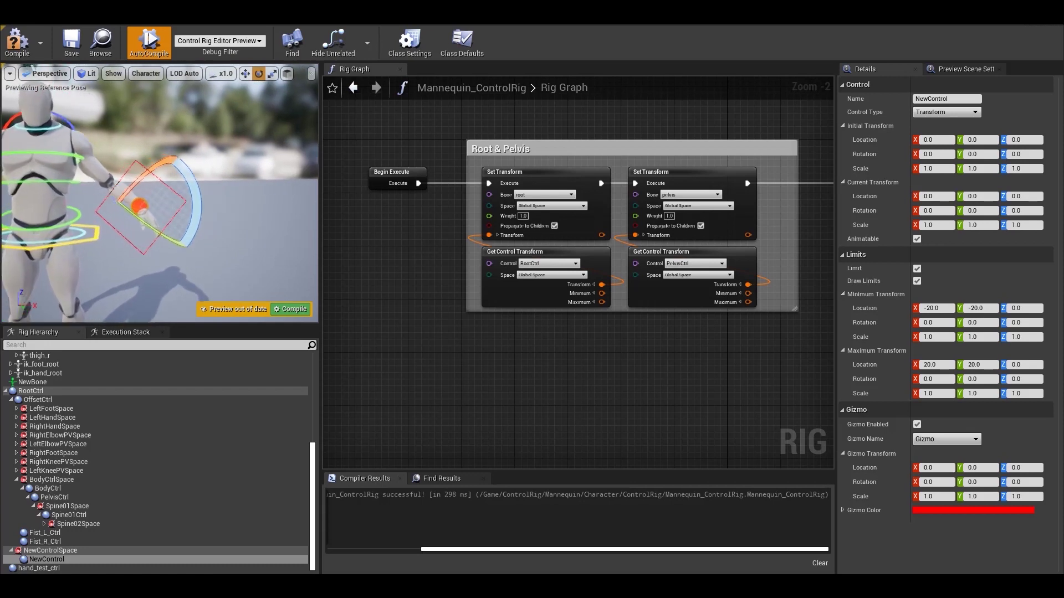
{"action": "scroll", "coordinate": [190, 216], "scroll_direction": "up", "scroll_amount": 3}
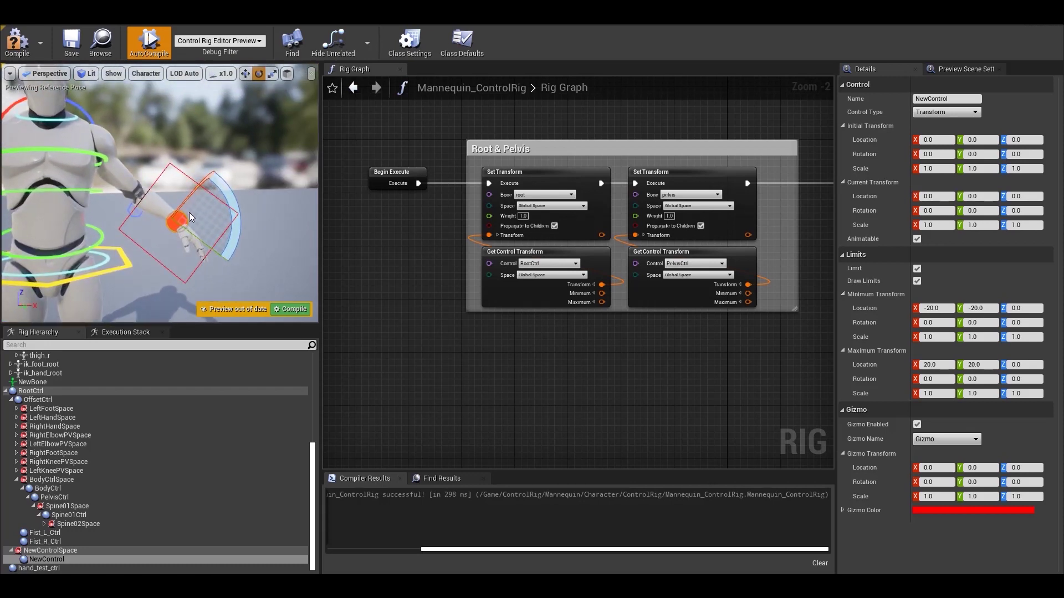
{"action": "key", "text": "w"}
{"action": "left_click_drag", "start_coordinate": [202, 191], "coordinate": [151, 249]}
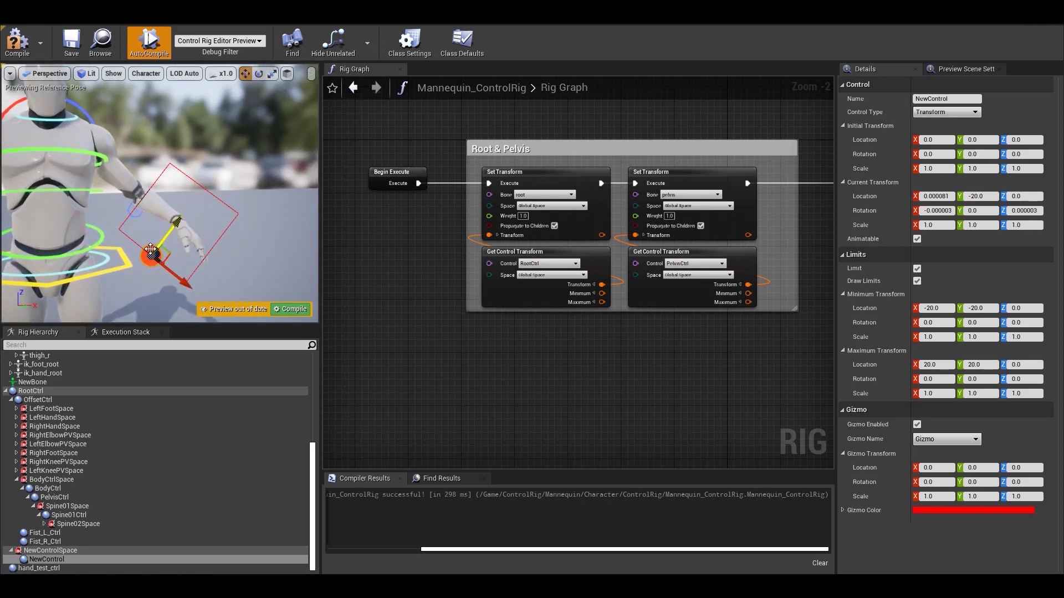
{"action": "key", "text": "ctrl+z"}
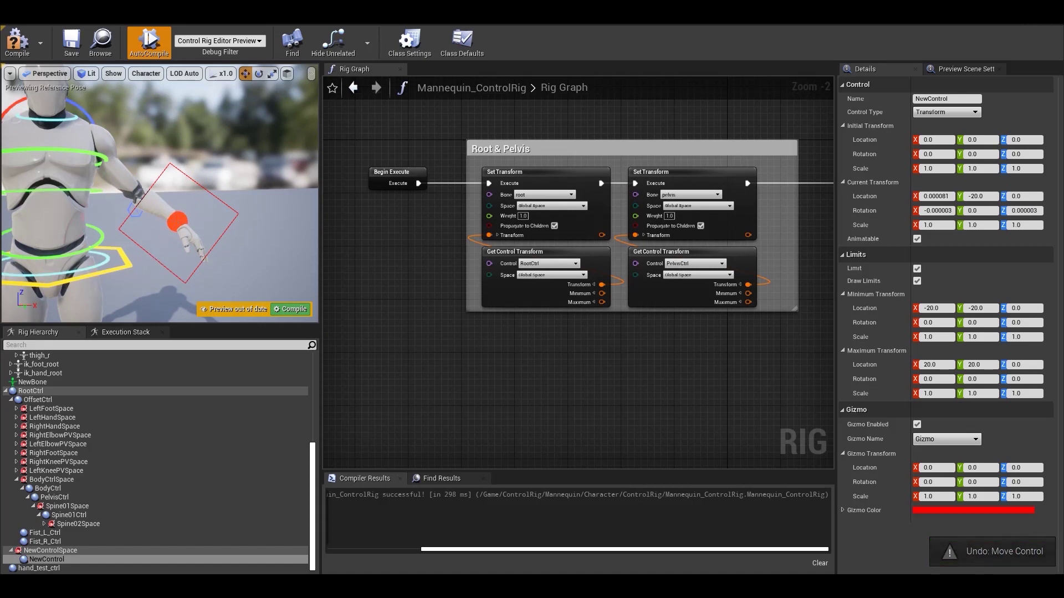
{"action": "left_click", "coordinate": [175, 221]}
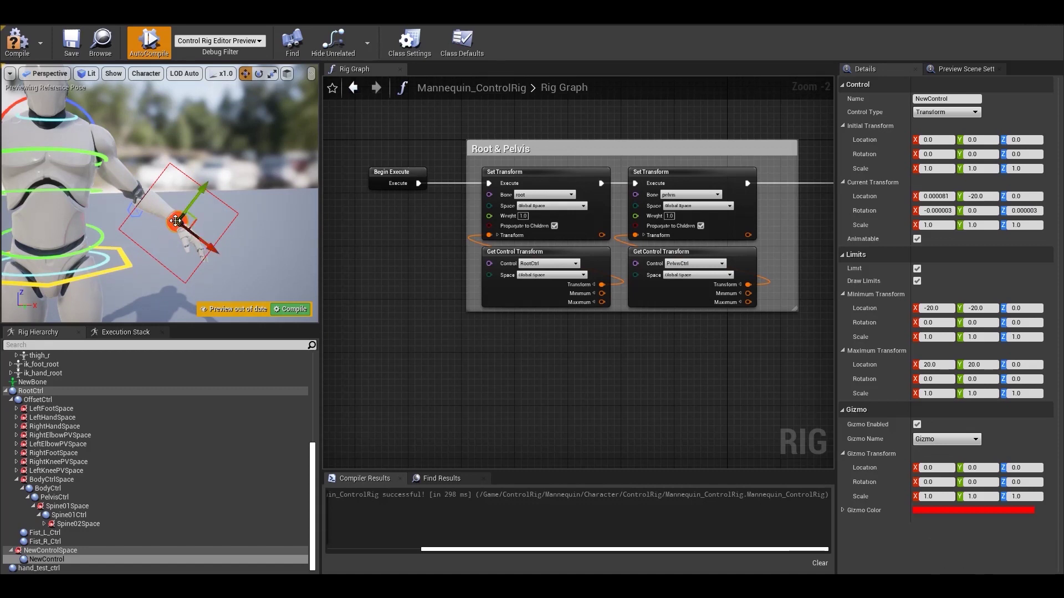
{"action": "right_click_drag", "start_coordinate": [176, 221], "coordinate": [160, 231]}
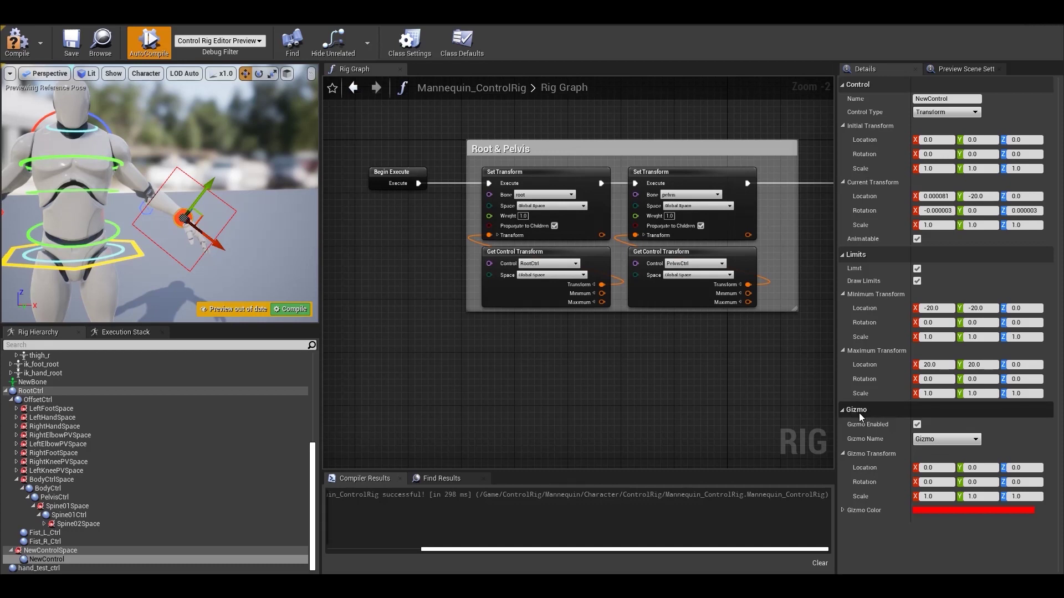
{"action": "left_click", "coordinate": [116, 235]}
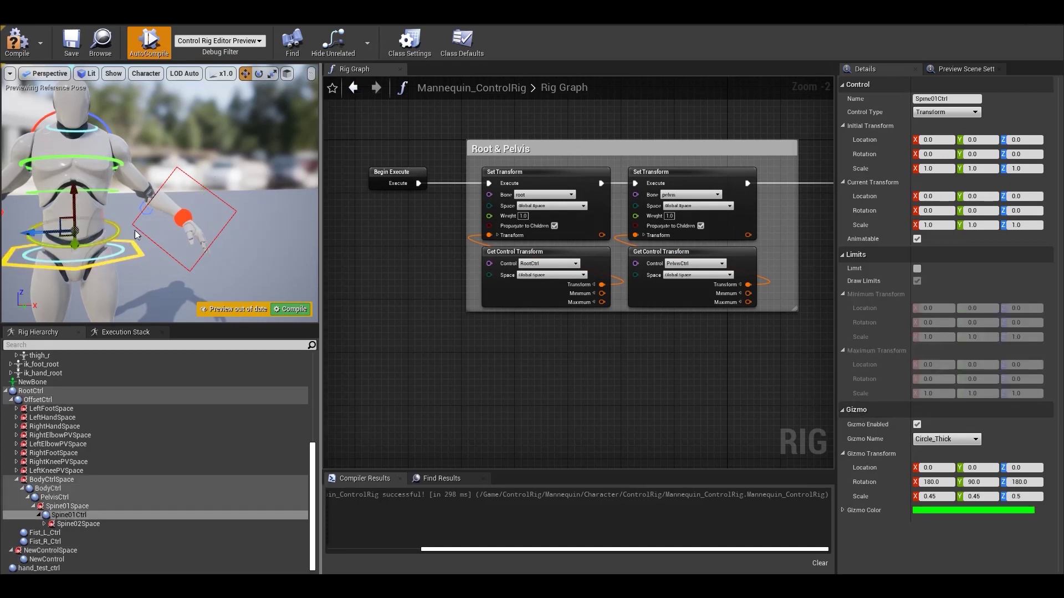
{"action": "left_click", "coordinate": [183, 218]}
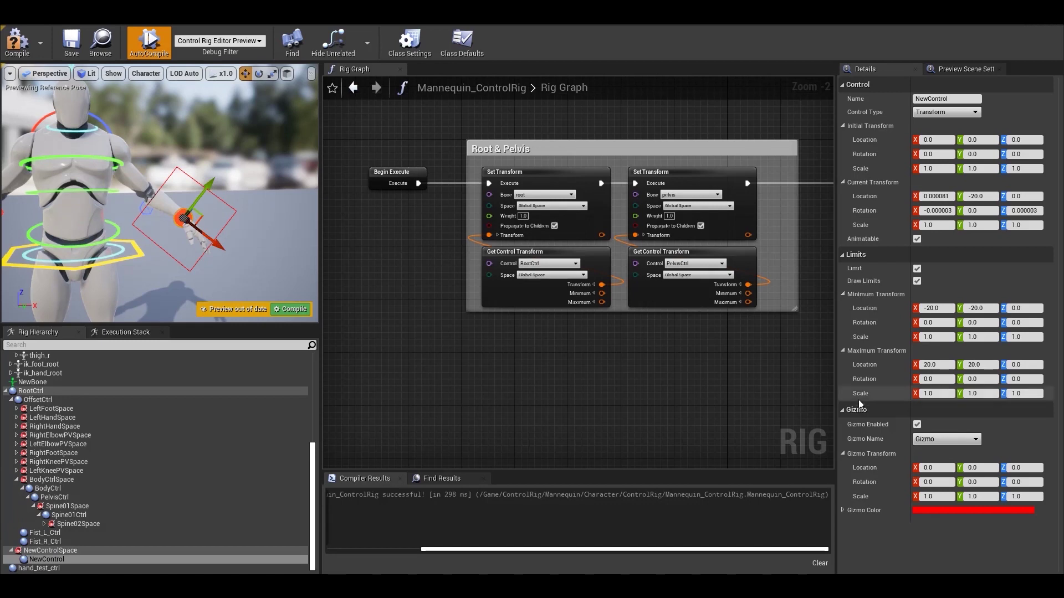
{"action": "double_click", "coordinate": [917, 426]}
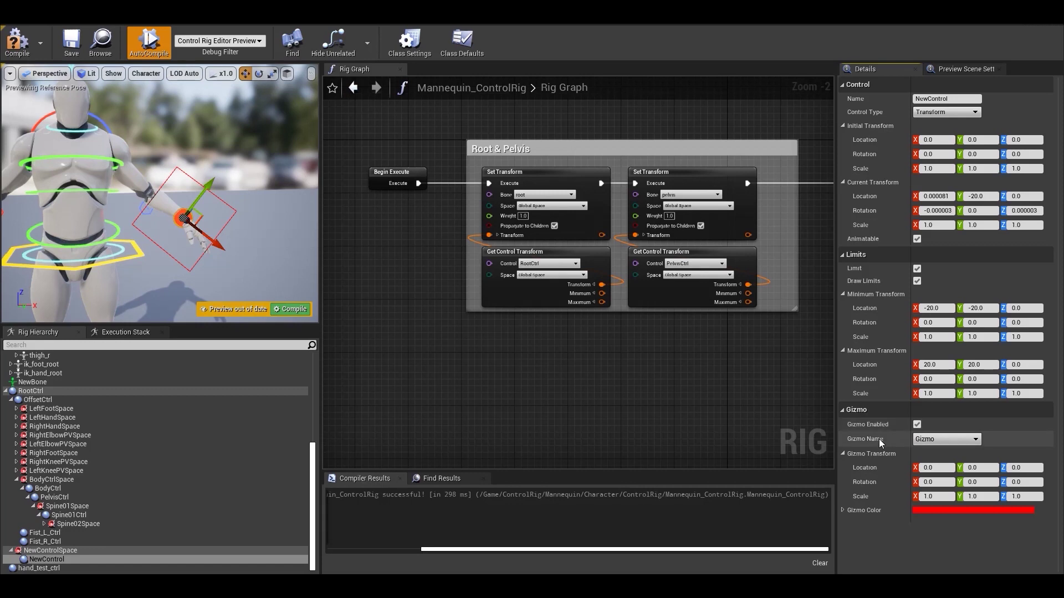
{"action": "left_click", "coordinate": [932, 440]}
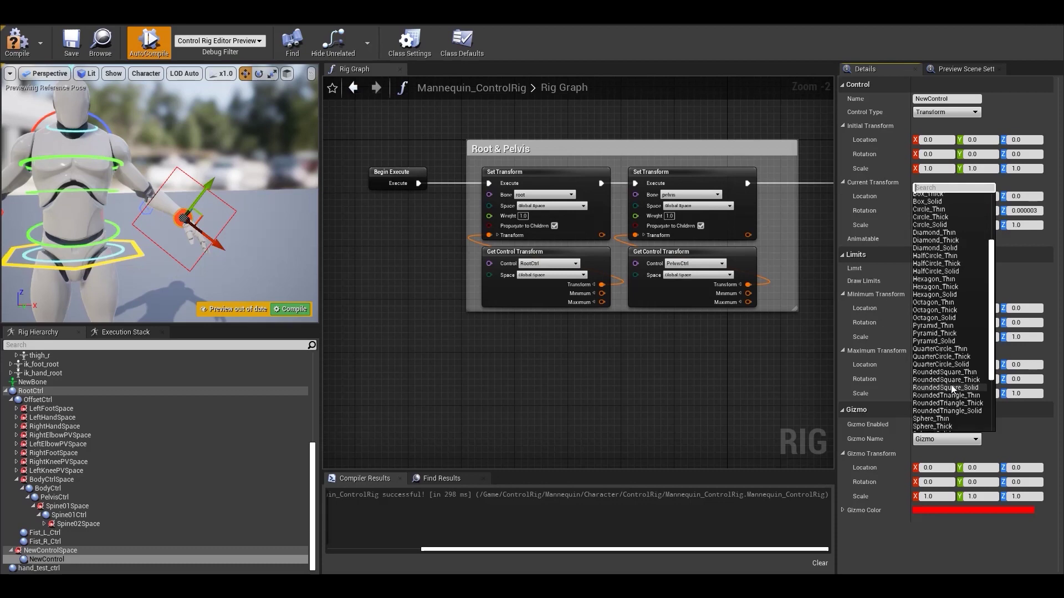
{"action": "scroll", "coordinate": [950, 384], "scroll_direction": "up", "scroll_amount": 4}
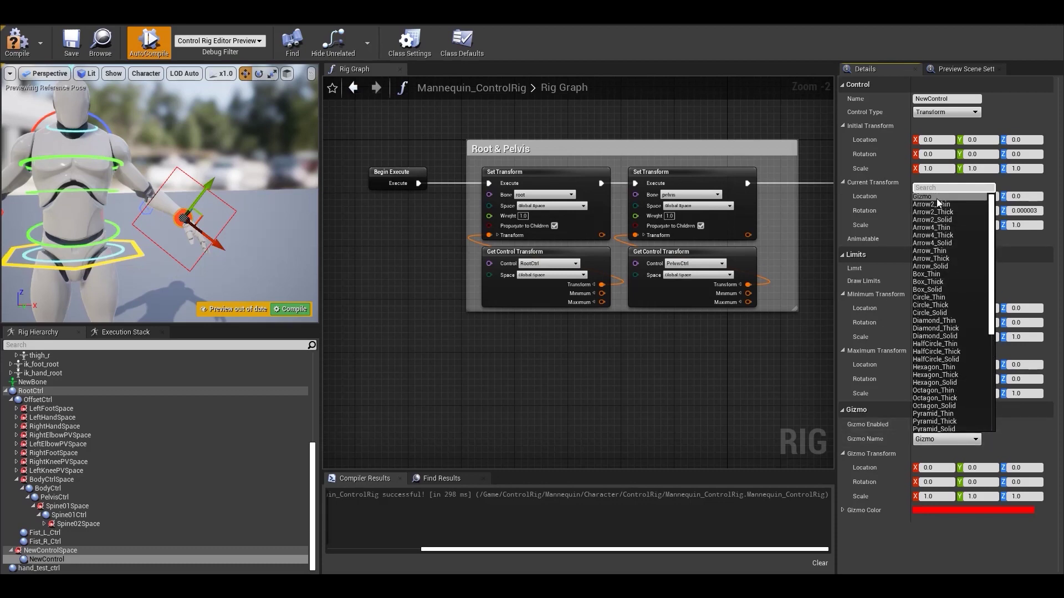
{"action": "left_click", "coordinate": [1024, 445]}
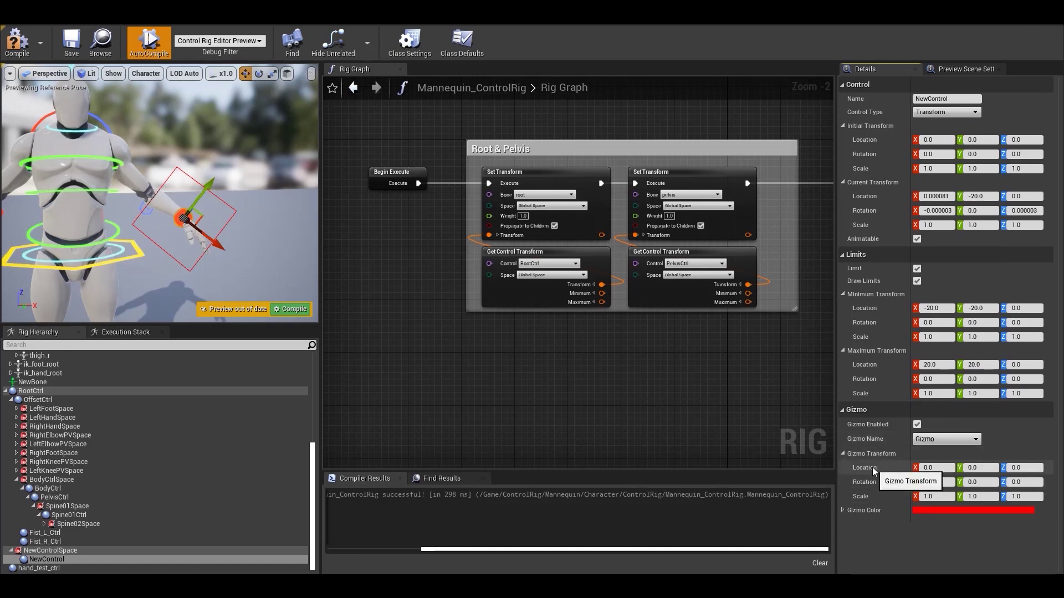
{"action": "left_click", "coordinate": [977, 468]}
{"action": "type", "text": "20"}
{"action": "key", "text": "Return"}
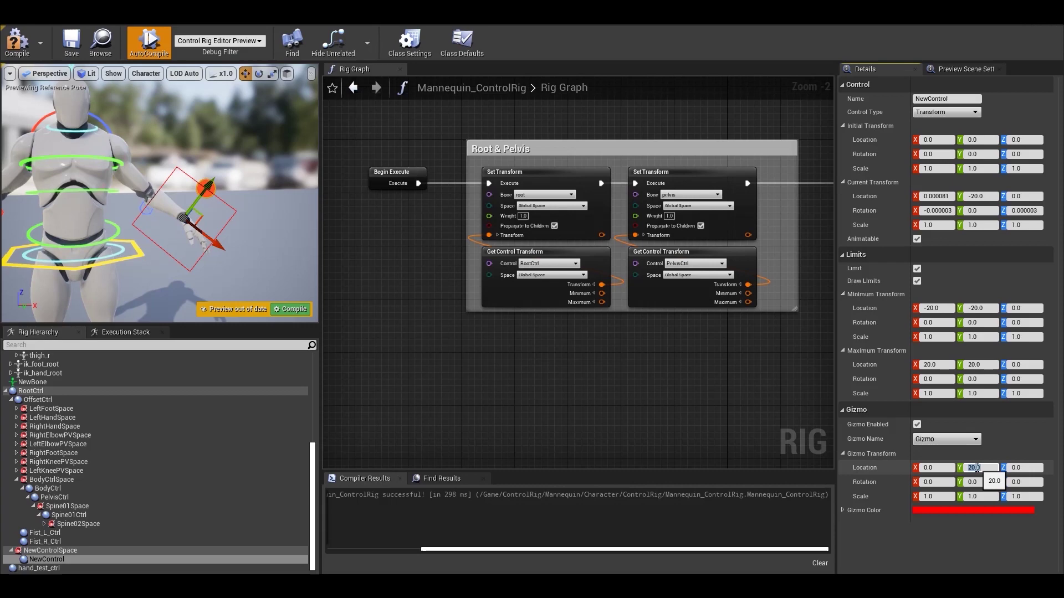
{"action": "type", "text": "0"}
{"action": "key", "text": "Return"}
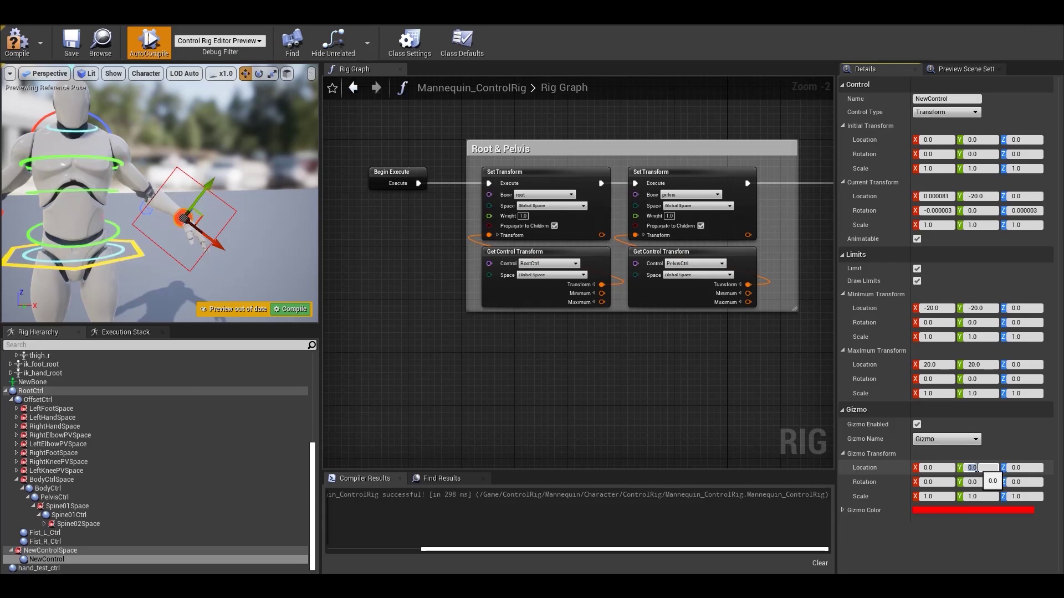
Set NewControl's gizmo colour to blue in the Color Picker.
{"action": "left_click", "coordinate": [964, 510]}
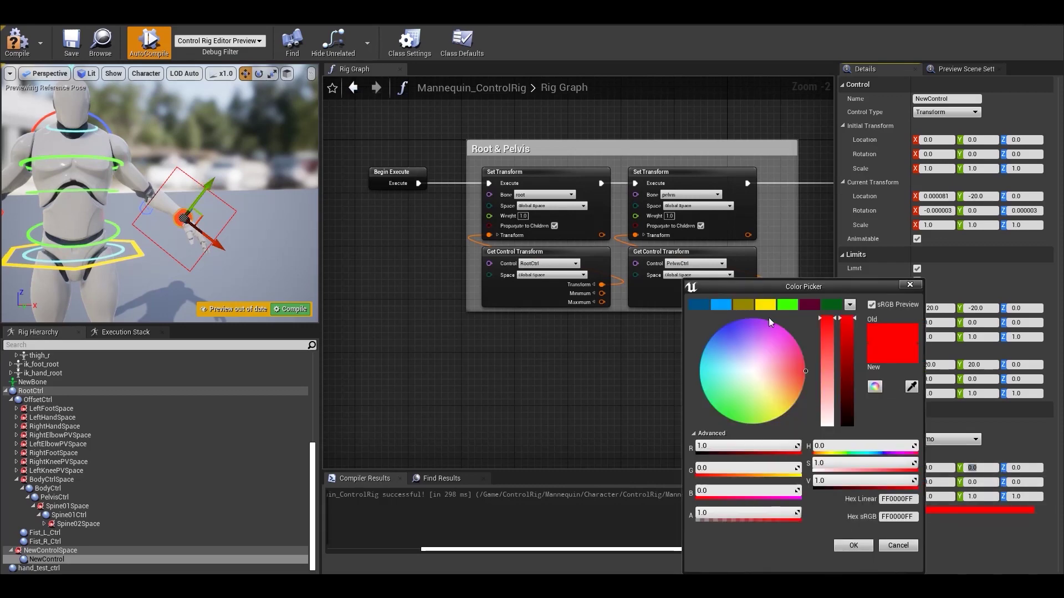
{"action": "left_click", "coordinate": [724, 326]}
{"action": "left_click", "coordinate": [854, 545]}
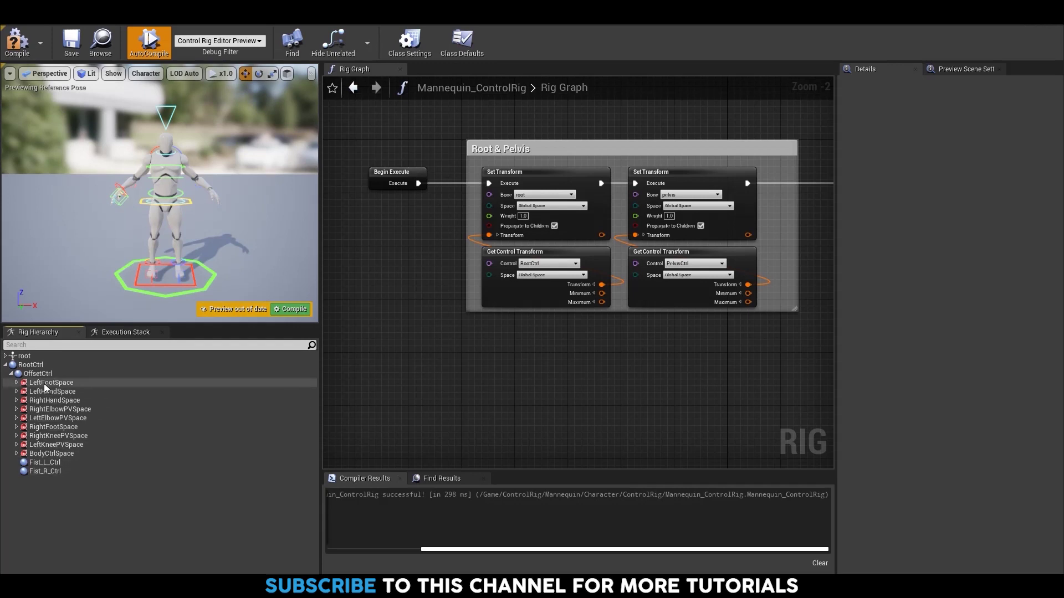
Add a new space under RootCtrl in the Rig Hierarchy.
{"action": "right_click", "coordinate": [38, 366]}
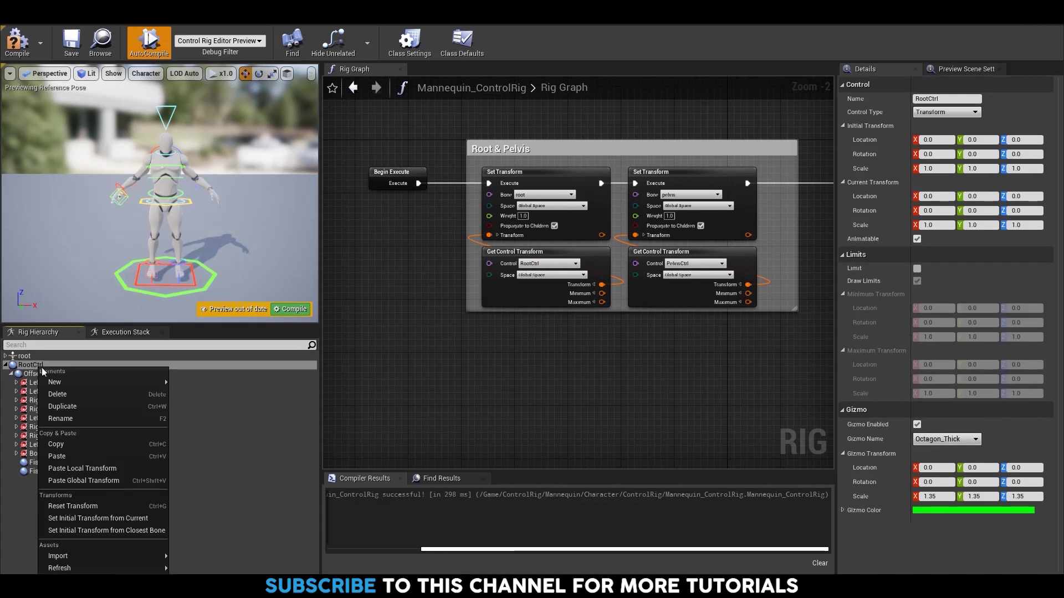
{"action": "mouse_move", "coordinate": [78, 382]}
{"action": "left_click", "coordinate": [194, 395]}
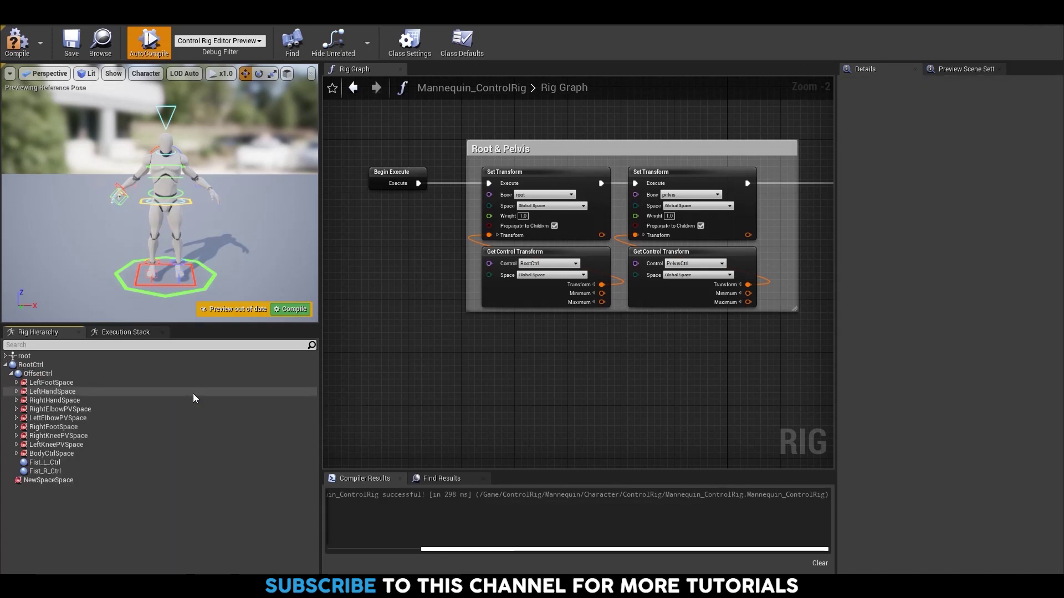
Rename the new NewSpaceSpace to PelvisSpace.
{"action": "left_click", "coordinate": [65, 480]}
{"action": "left_click", "coordinate": [65, 480]}
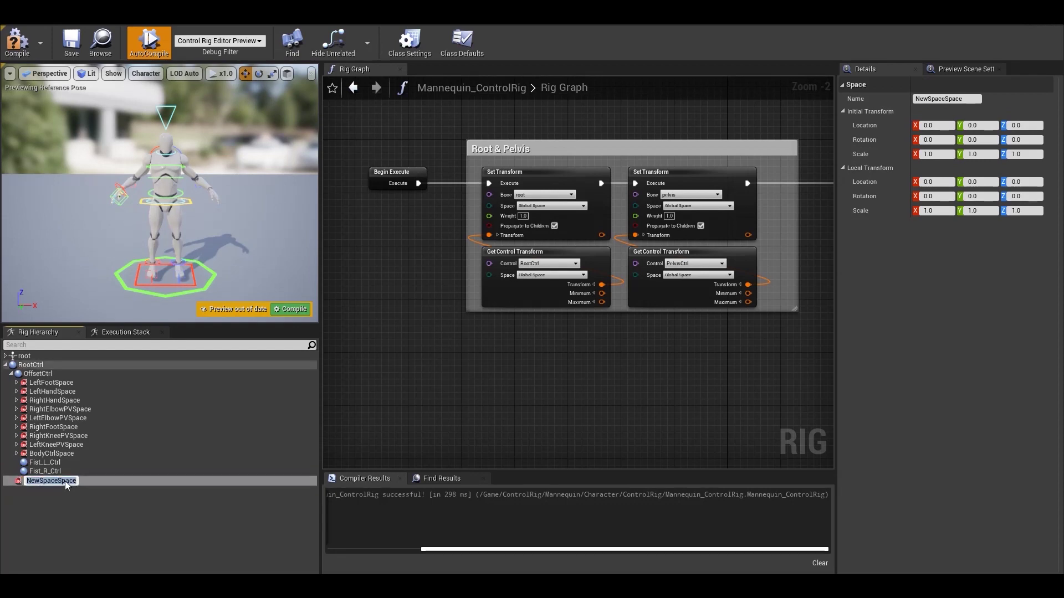
{"action": "left_click", "coordinate": [56, 482]}
{"action": "left_click_drag", "start_coordinate": [57, 479], "coordinate": [24, 482]}
{"action": "type", "text": "Pelvis"}
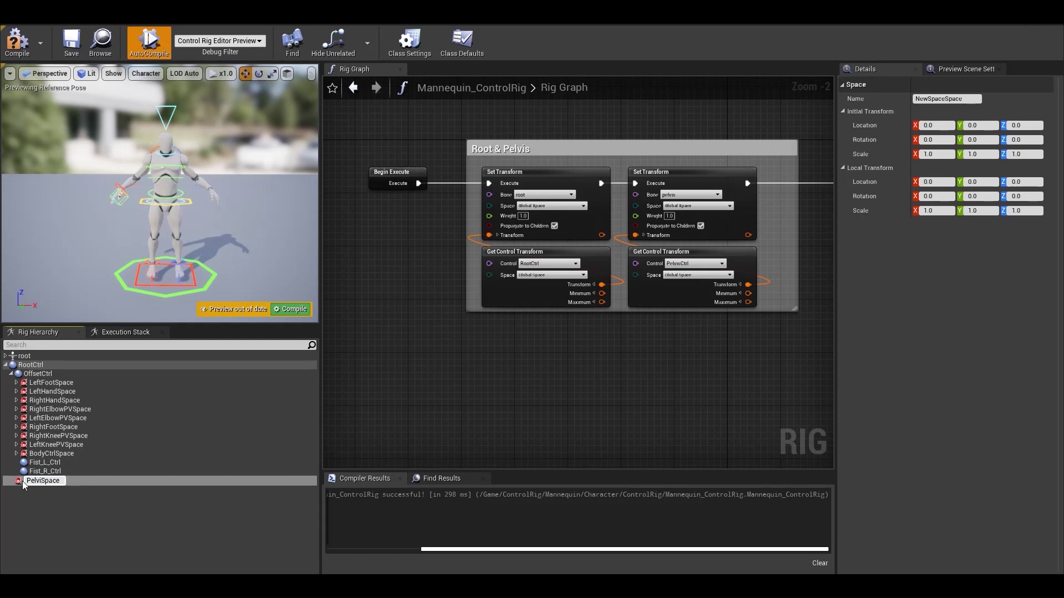
{"action": "key", "text": "Return"}
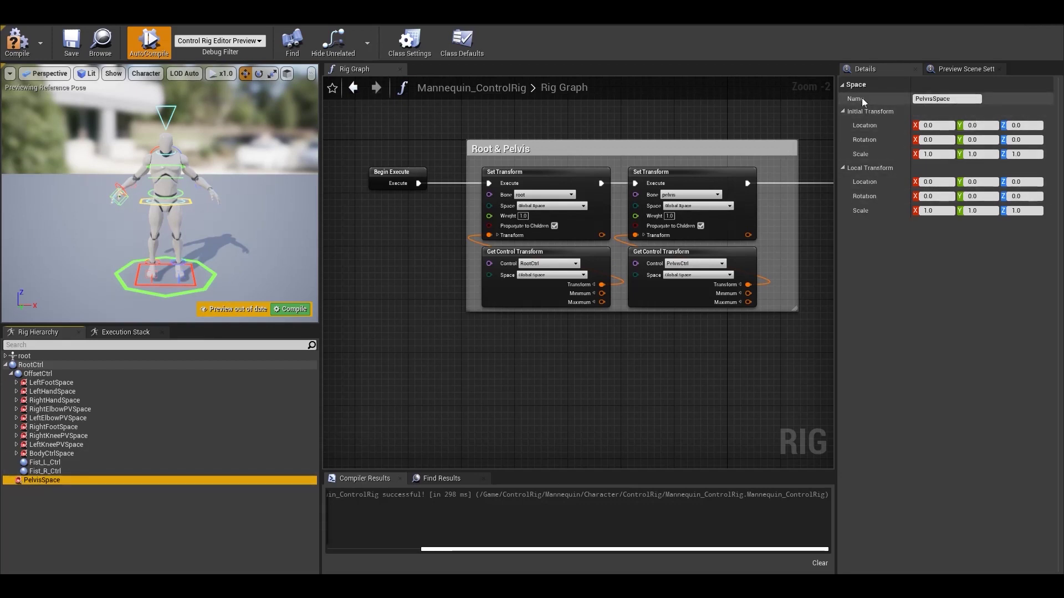
In Details, set PelvisSpace's Initial Transform Location Z to 50.
{"action": "left_click", "coordinate": [931, 98]}
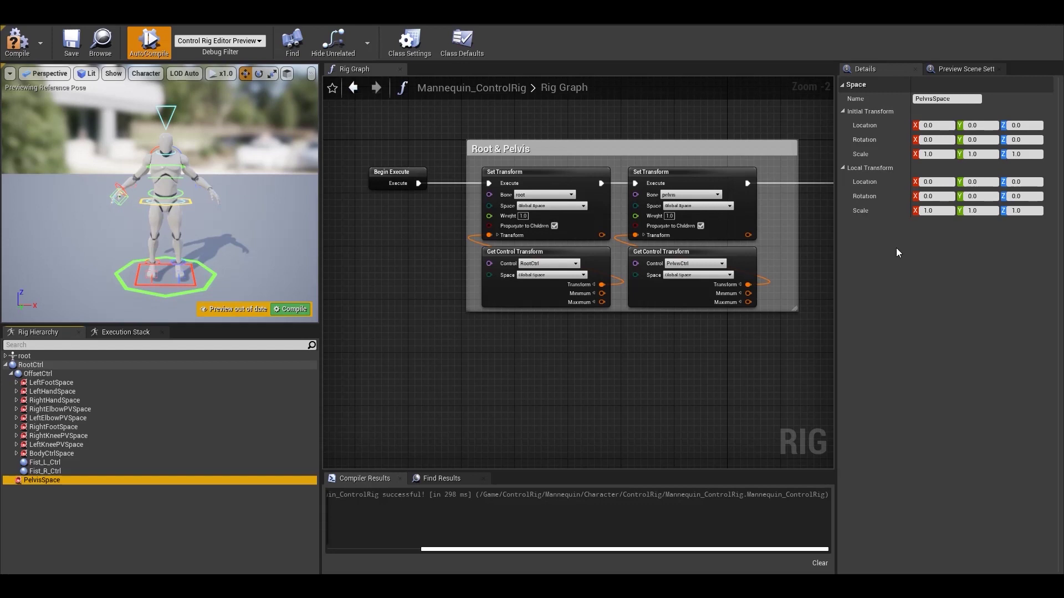
{"action": "left_click", "coordinate": [1019, 125]}
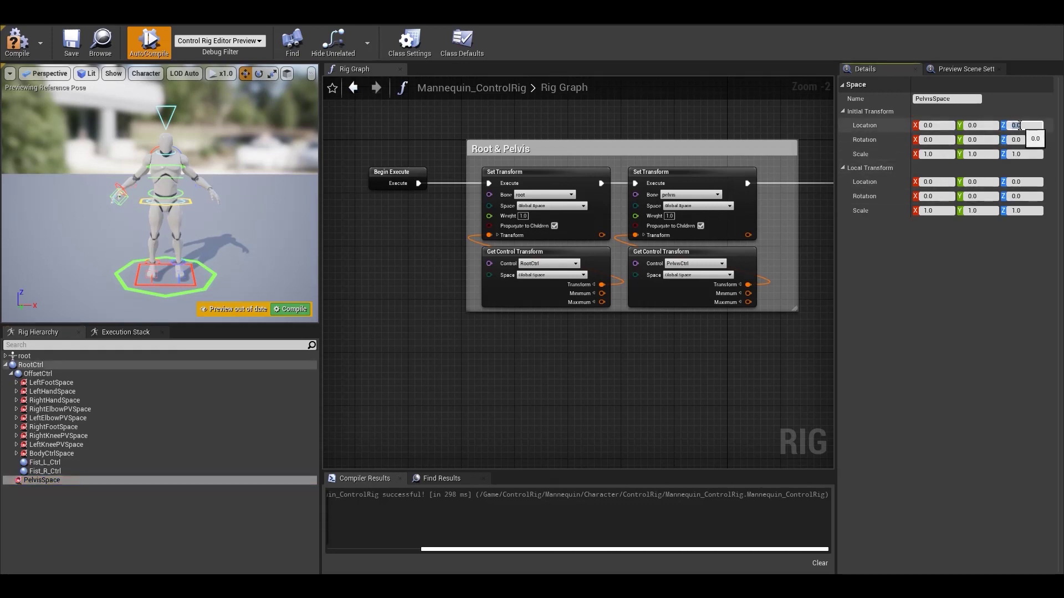
{"action": "type", "text": "50"}
{"action": "key", "text": "Return"}
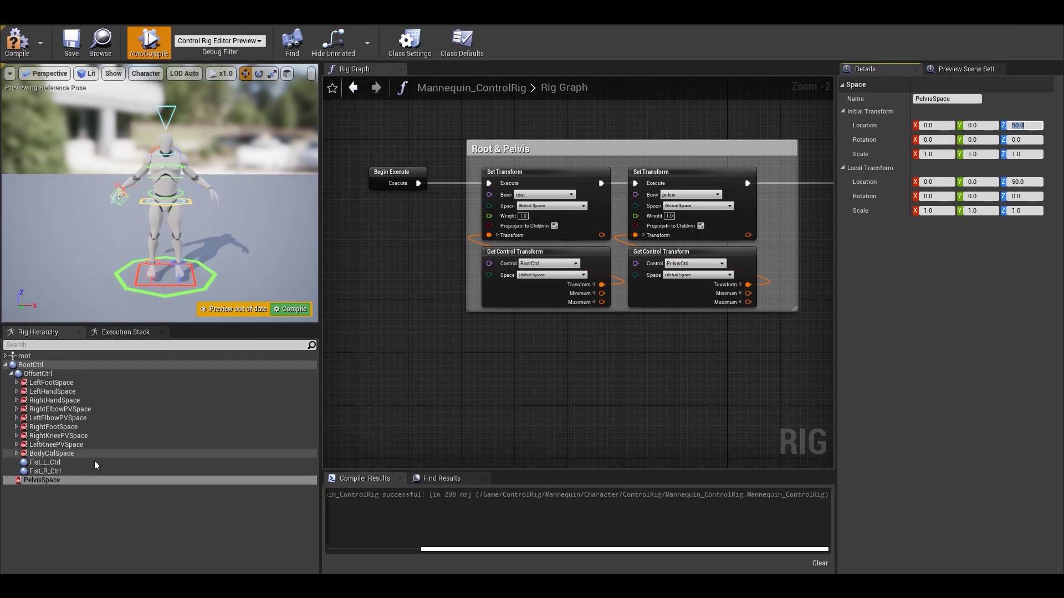
Enable Control Space Transform on PelvisSpace and drag it down to Z 22.978081.
{"action": "right_click", "coordinate": [85, 479]}
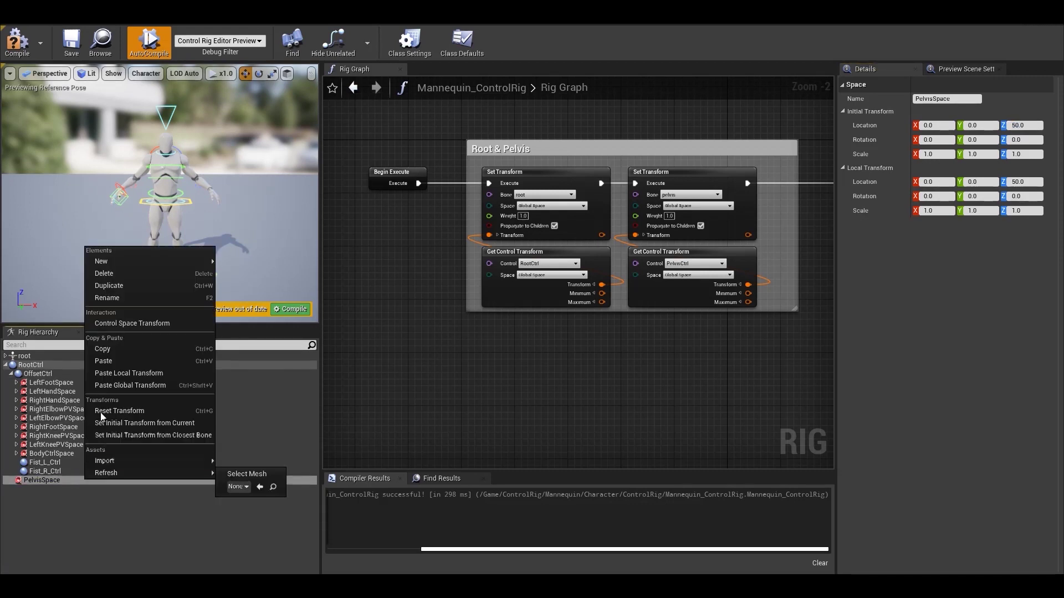
{"action": "left_click", "coordinate": [125, 325]}
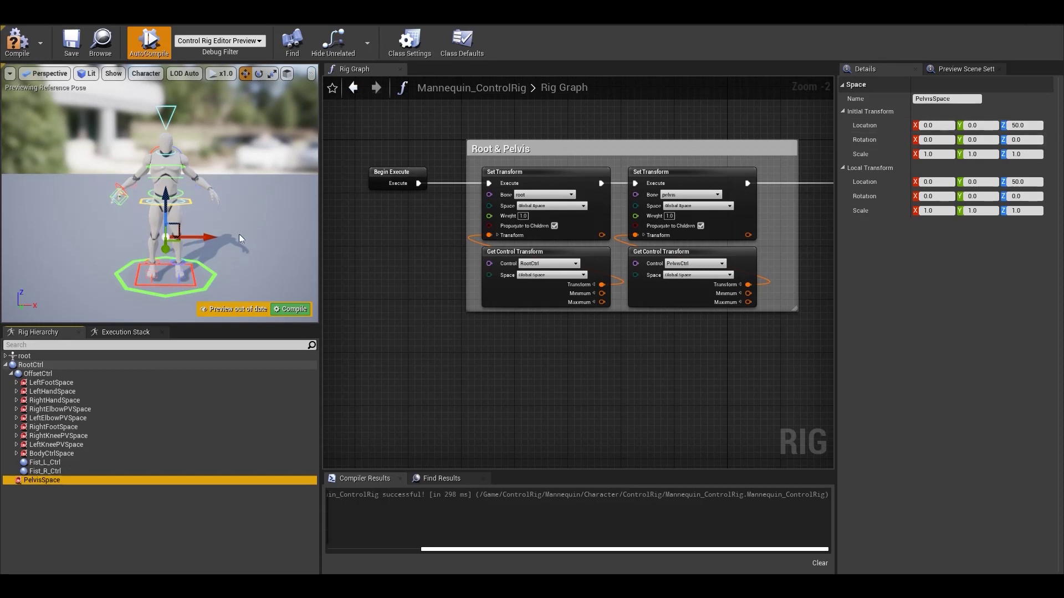
{"action": "left_click_drag", "start_coordinate": [166, 217], "coordinate": [166, 258]}
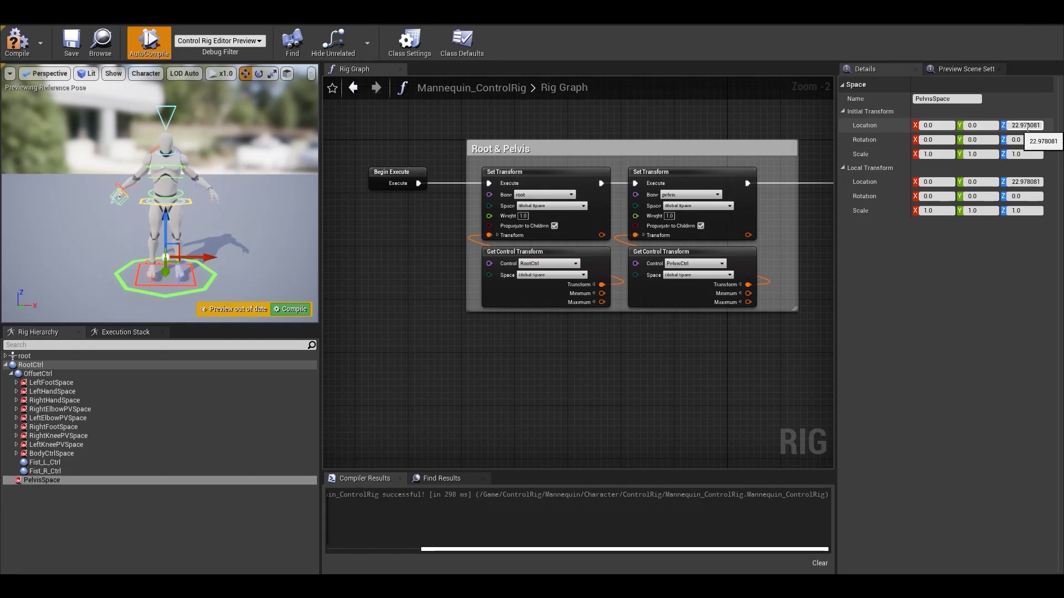
Recompile the rig, then drag PelvisSpace along X to 10.080147.
{"action": "left_click", "coordinate": [18, 44]}
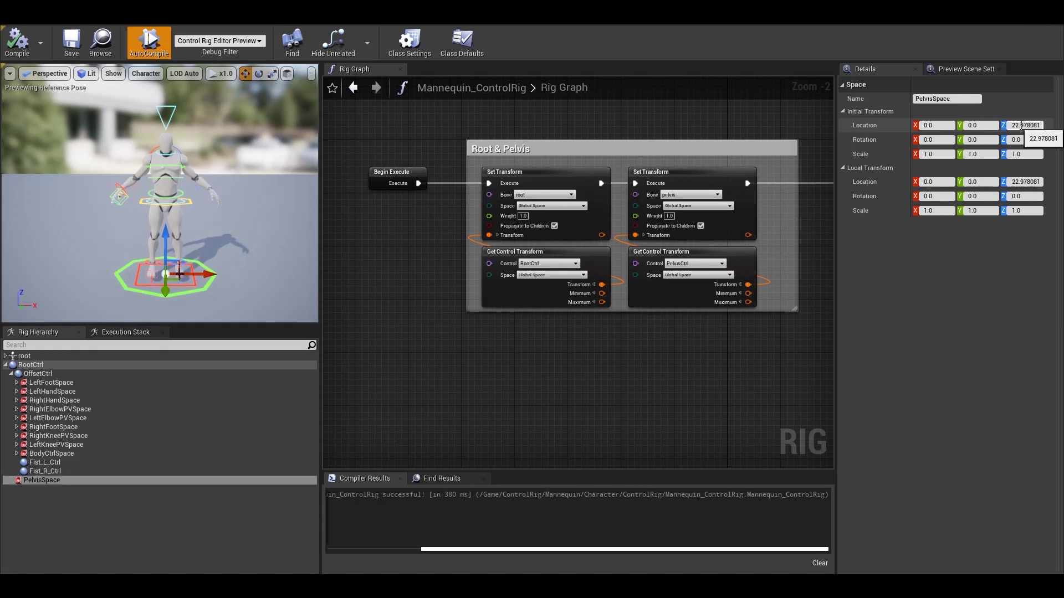
{"action": "right_click", "coordinate": [57, 481]}
{"action": "left_click", "coordinate": [86, 327]}
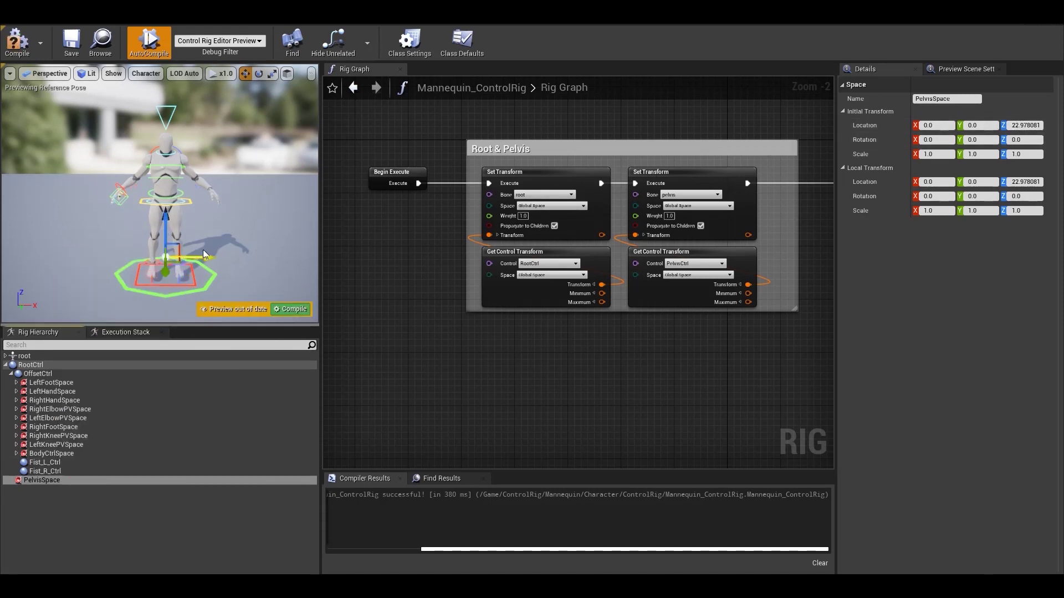
{"action": "left_click_drag", "start_coordinate": [186, 258], "coordinate": [198, 258]}
Set PelvisSpace's initial transform from its current pose (about 15.67, -4.99, 32.89).
{"action": "right_click", "coordinate": [175, 258]}
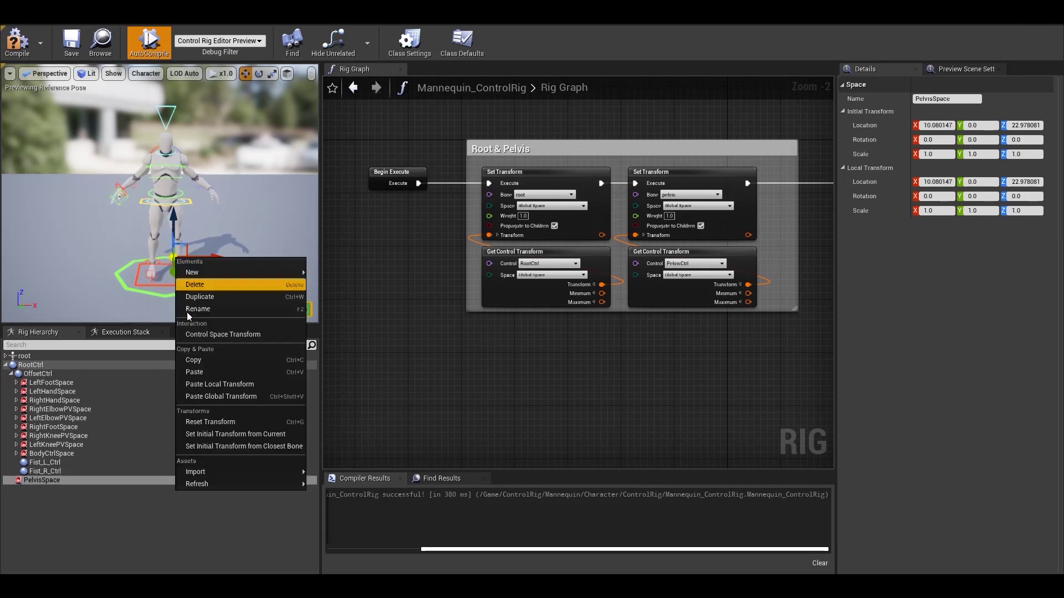
{"action": "left_click", "coordinate": [215, 436]}
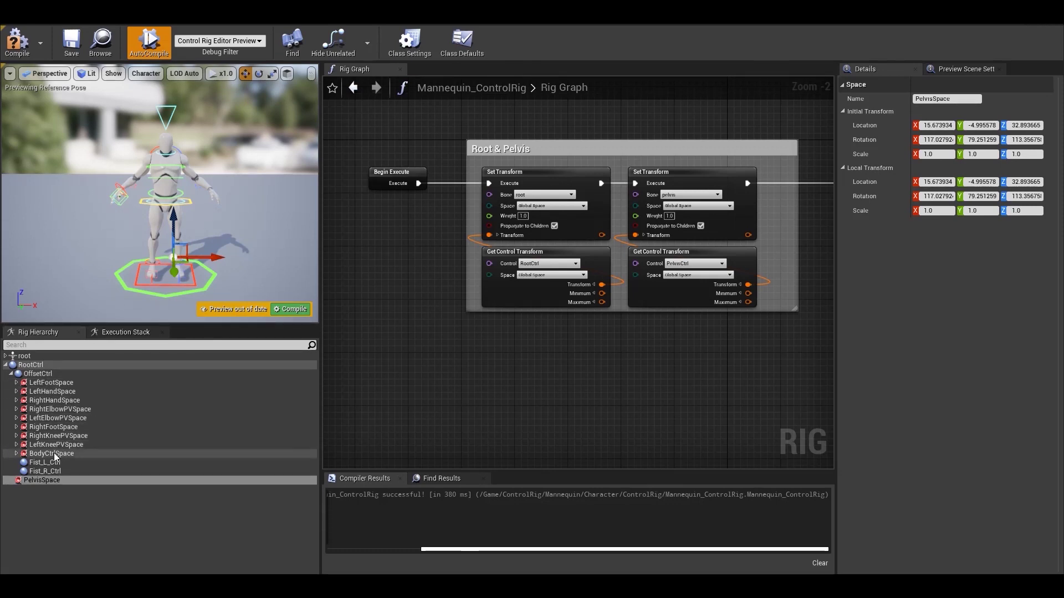
{"action": "left_click", "coordinate": [16, 383]}
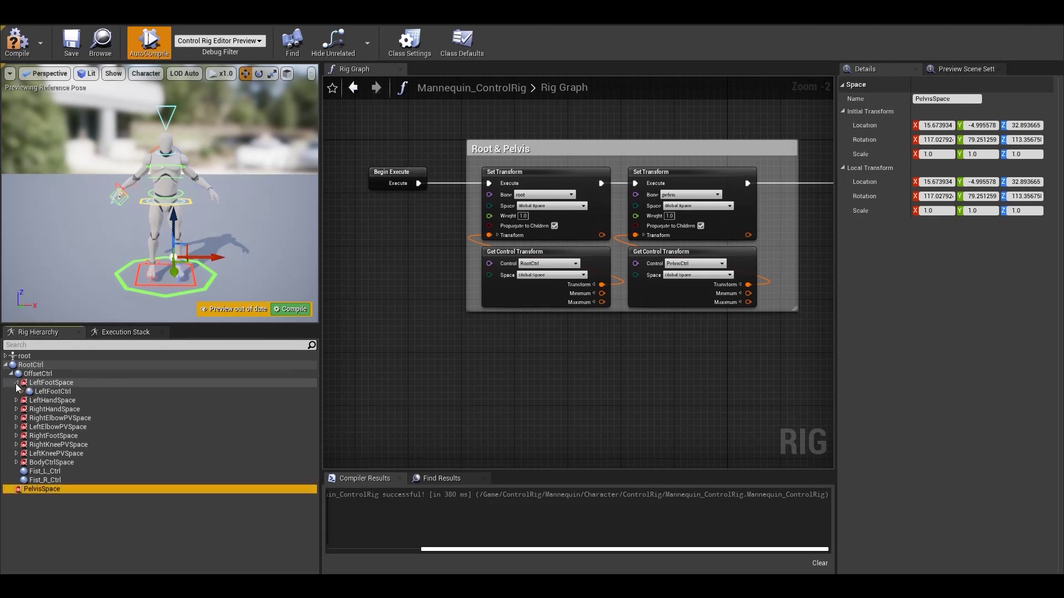
{"action": "left_click", "coordinate": [22, 391]}
{"action": "left_click", "coordinate": [28, 400]}
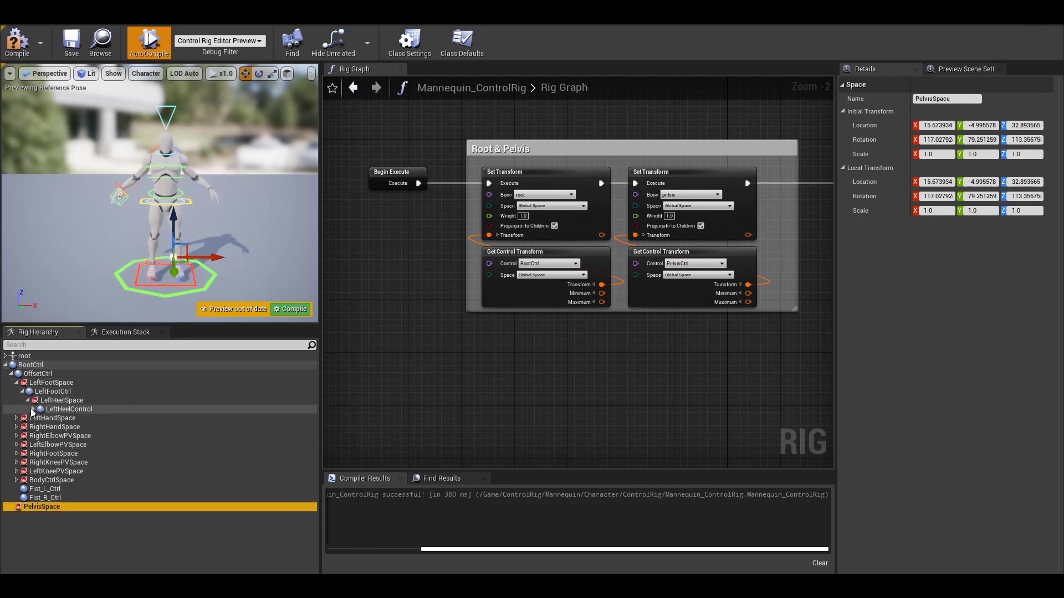
{"action": "left_click", "coordinate": [34, 409]}
{"action": "left_click", "coordinate": [38, 418]}
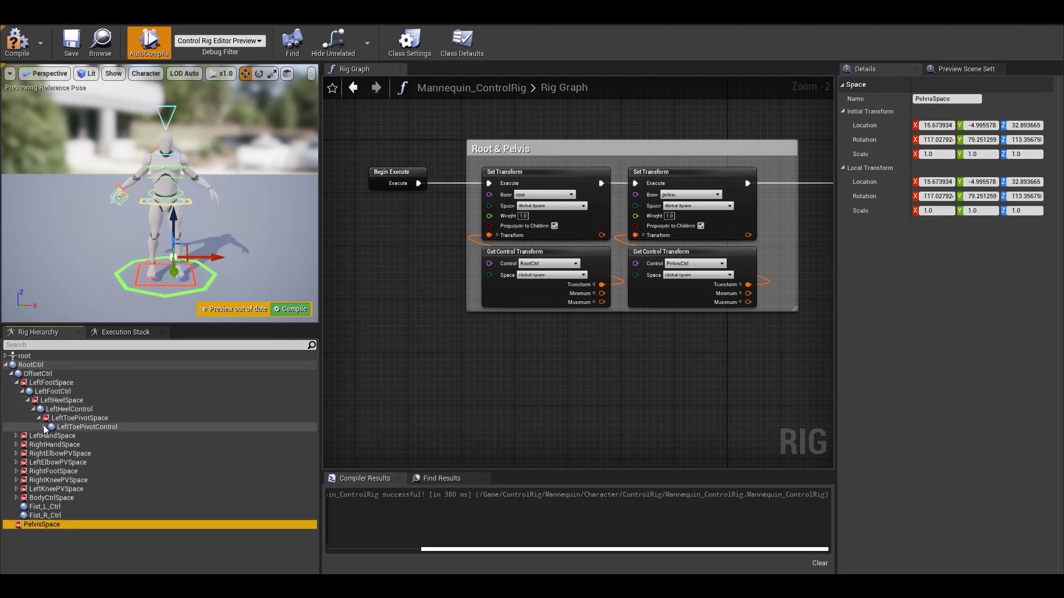
{"action": "left_click", "coordinate": [45, 426]}
{"action": "left_click", "coordinate": [50, 435]}
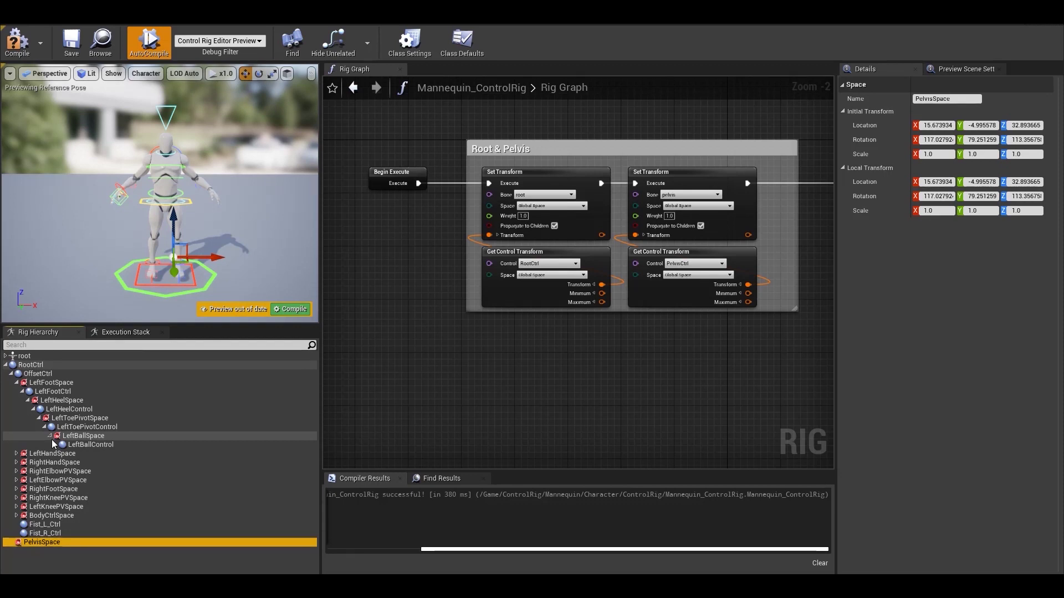
{"action": "left_click", "coordinate": [16, 382]}
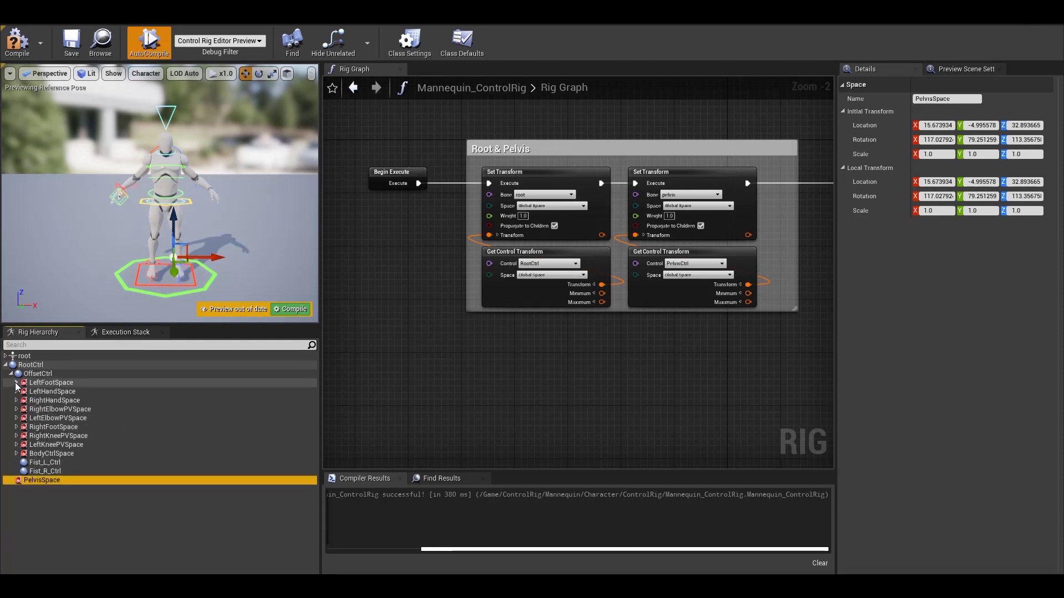